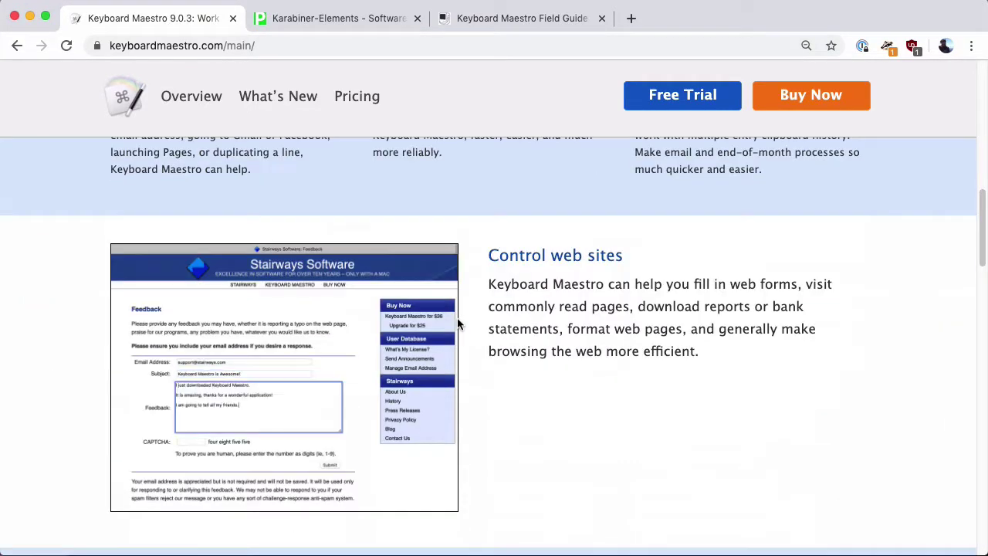
# - Look at the purchase page for Keyboard Maestro, including its coupon field, and return to the product's main page
pyautogui.scroll(10, 457, 324)
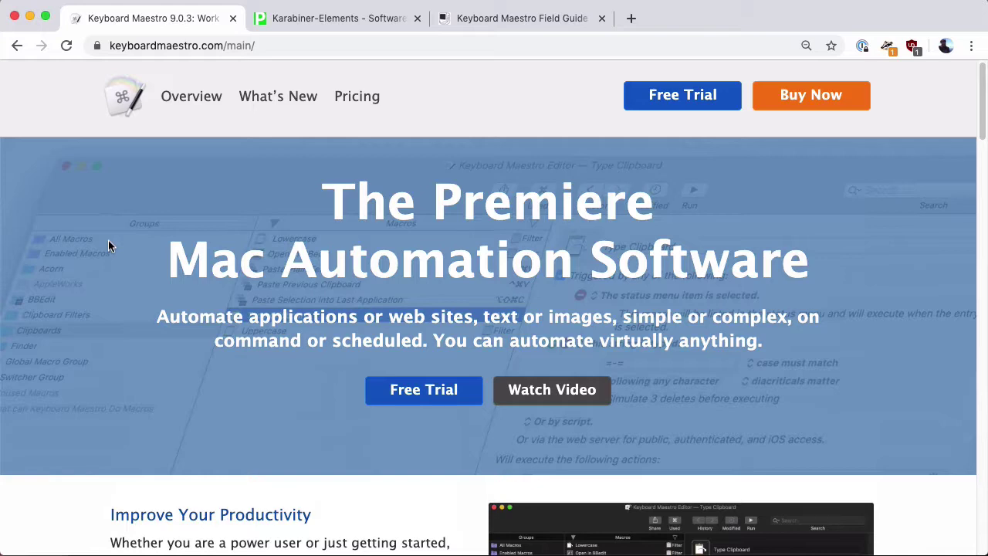
pyautogui.click(838, 102)
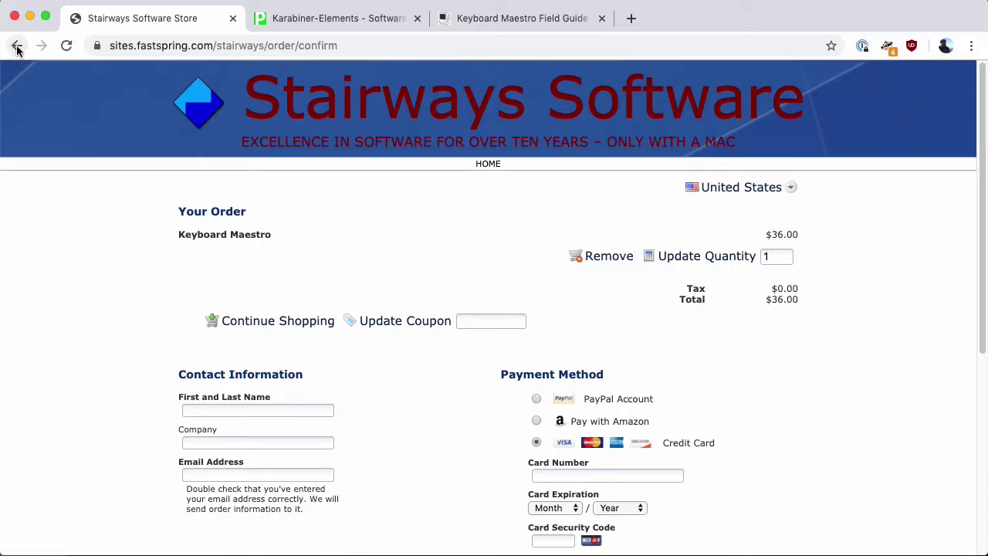
pyautogui.click(469, 316)
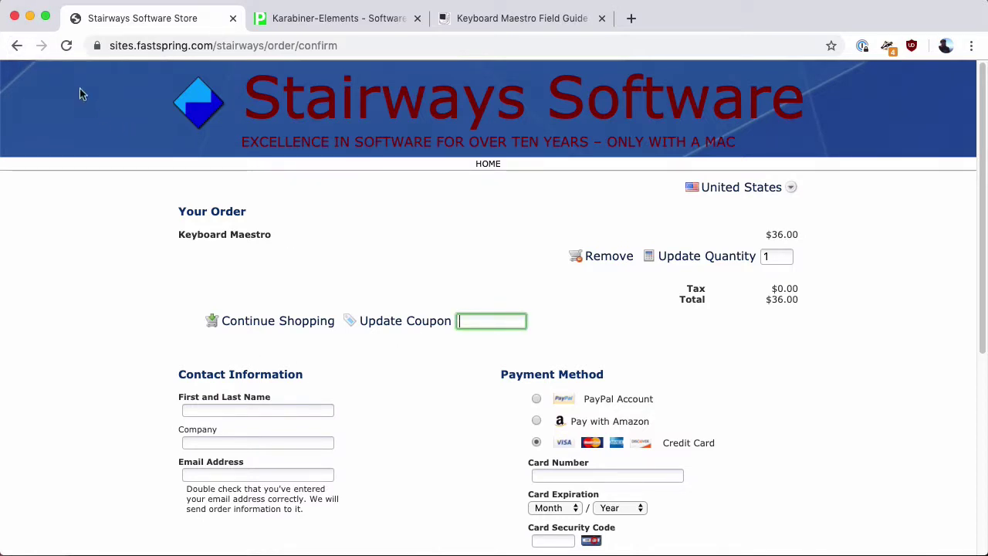
pyautogui.click(17, 45)
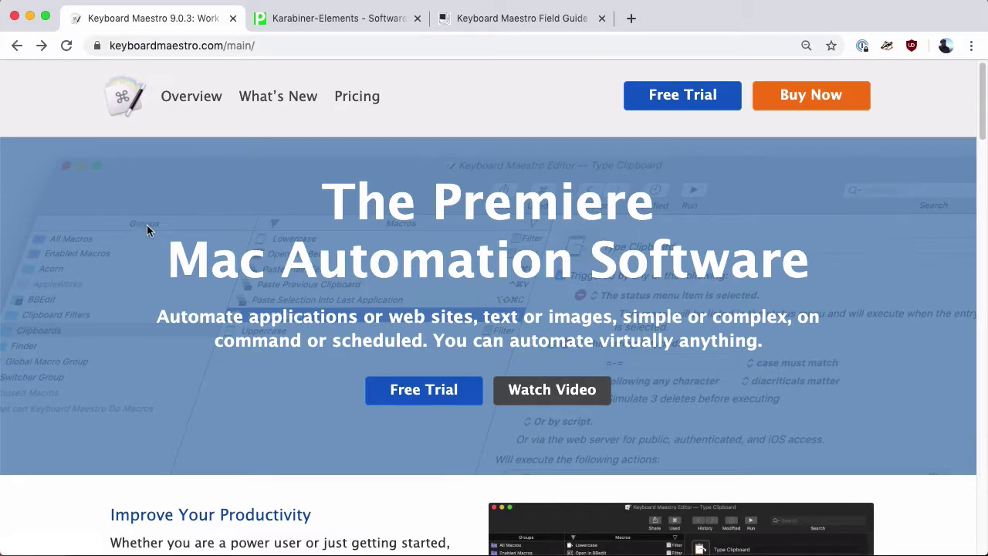
# - View the Karabiner-Elements download page and highlight its main heading
pyautogui.click(347, 17)
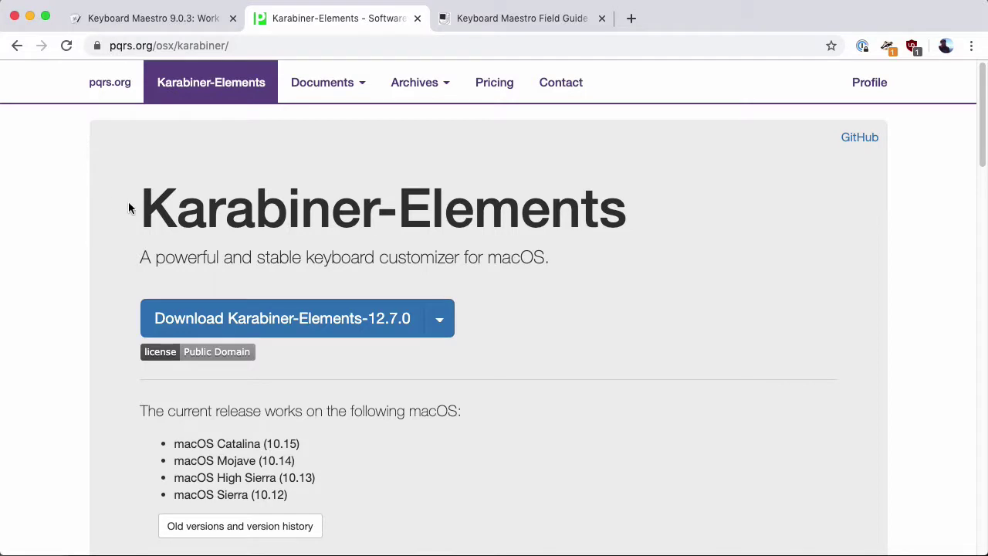
pyautogui.moveTo(141, 208); pyautogui.dragTo(637, 223)
pyautogui.click(653, 223)
# - Review the Keyboard Maestro Field Guide course page, from its title through the course outline and numbers, and return to its beginning
pyautogui.click(535, 29)
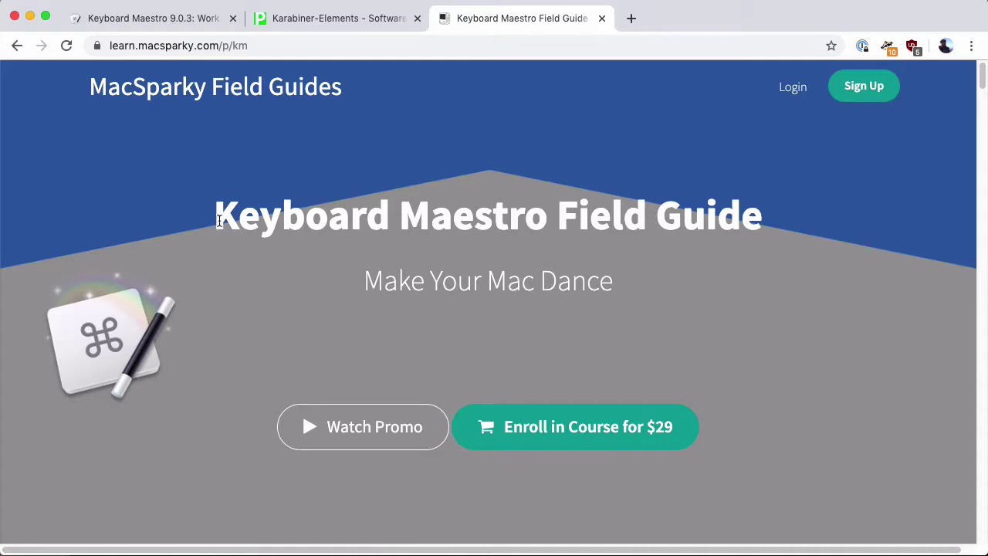
pyautogui.moveTo(219, 218); pyautogui.dragTo(802, 257)
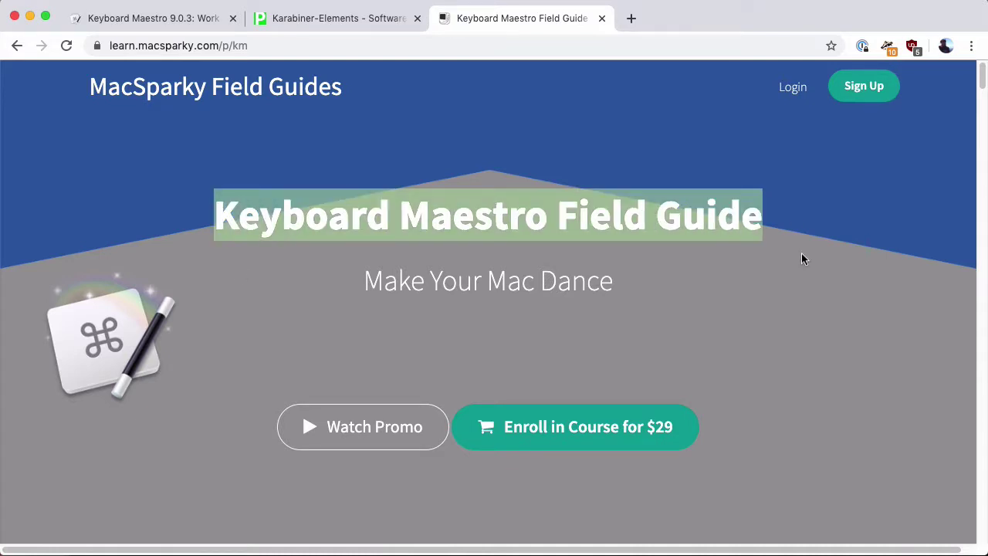
pyautogui.click(802, 254)
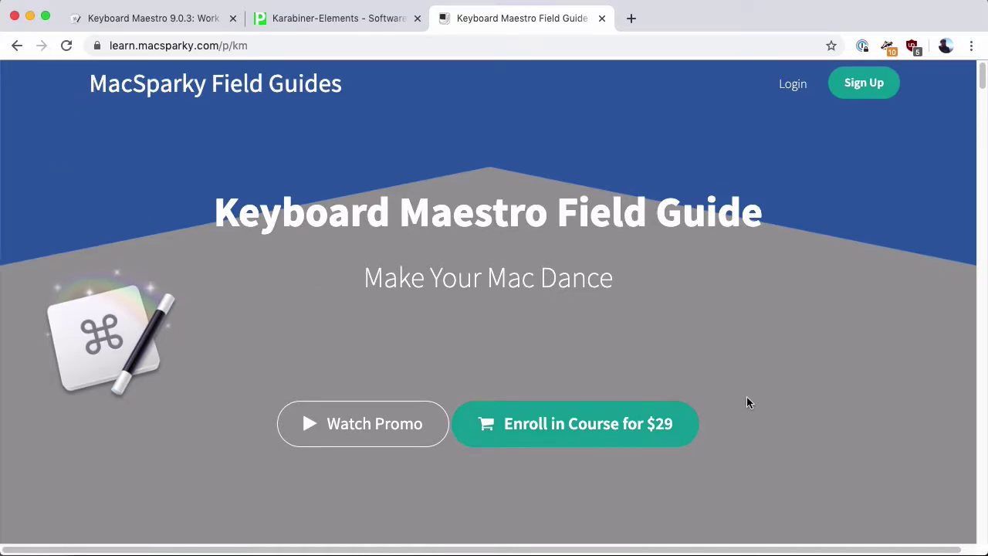
pyautogui.scroll(-10, 745, 399)
pyautogui.scroll(-10, 746, 402)
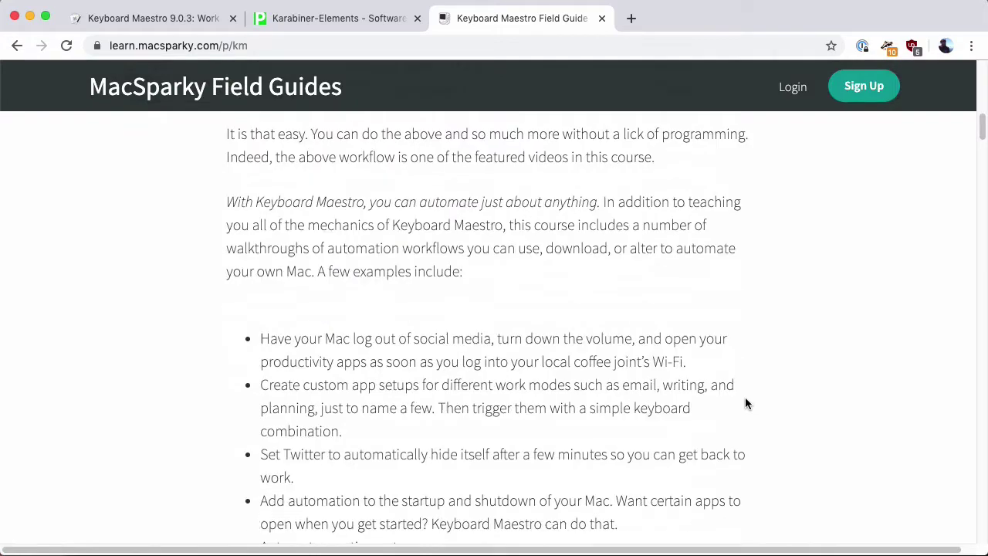
pyautogui.scroll(-15, 745, 402)
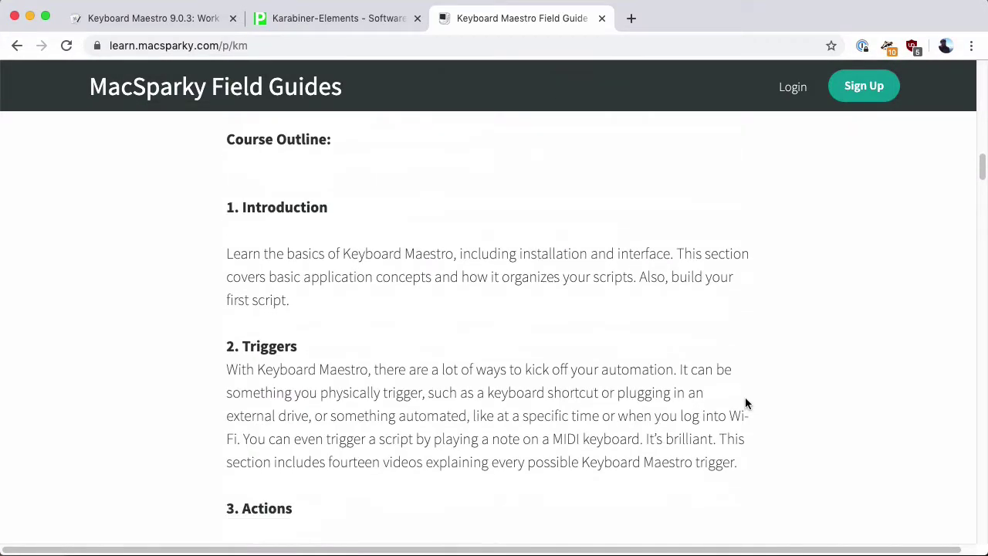
pyautogui.scroll(-5, 746, 402)
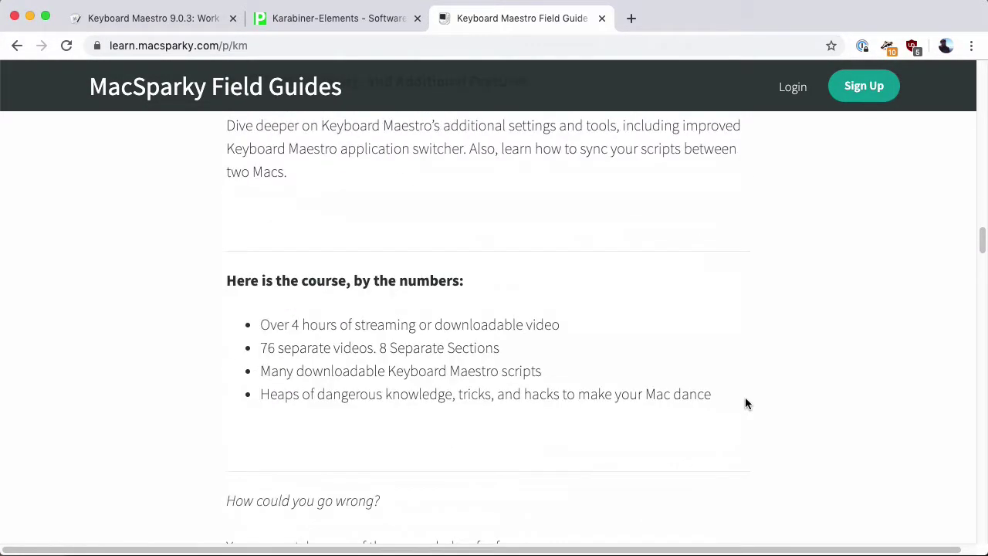
pyautogui.moveTo(980, 239); pyautogui.dragTo(980, 77)
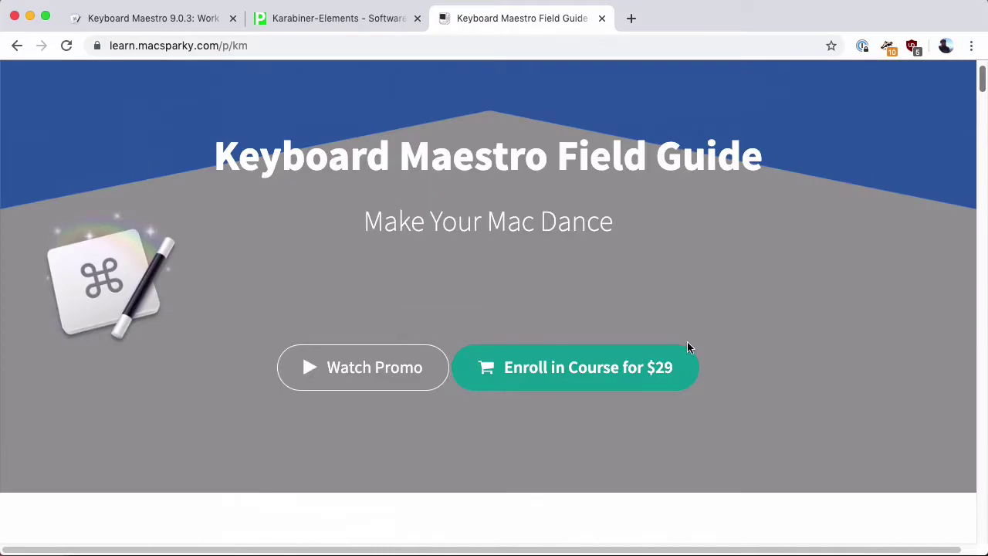
pyautogui.scroll(2, 702, 301)
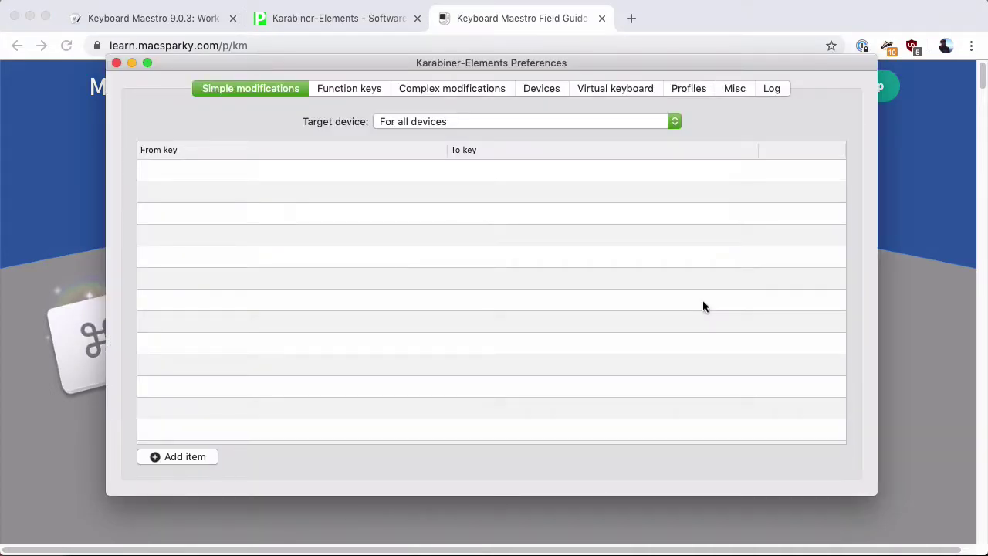
# - Examine the enabled complex modification rules in Karabiner-Elements and the example caps_lock rule available to add, leaving without enabling anything
pyautogui.click(460, 90)
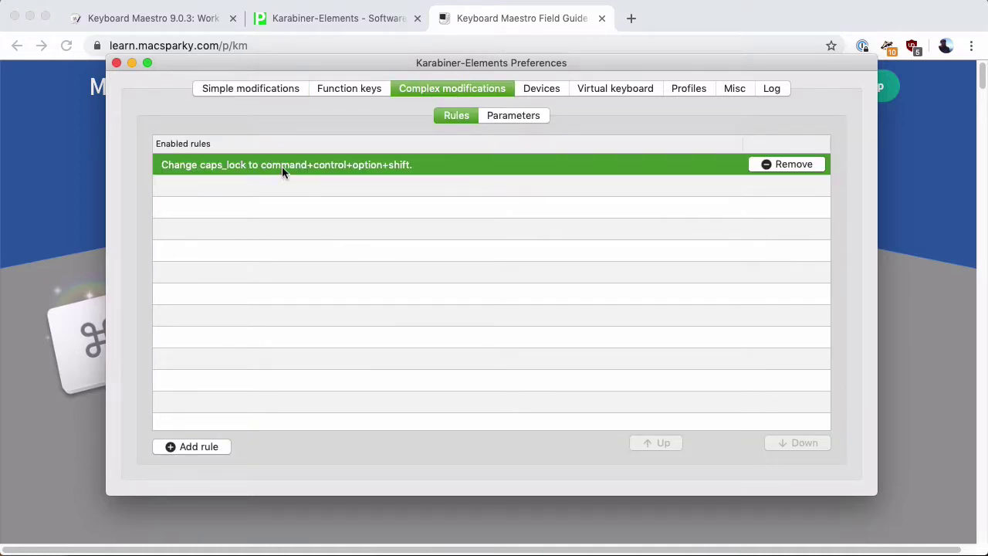
pyautogui.click(191, 446)
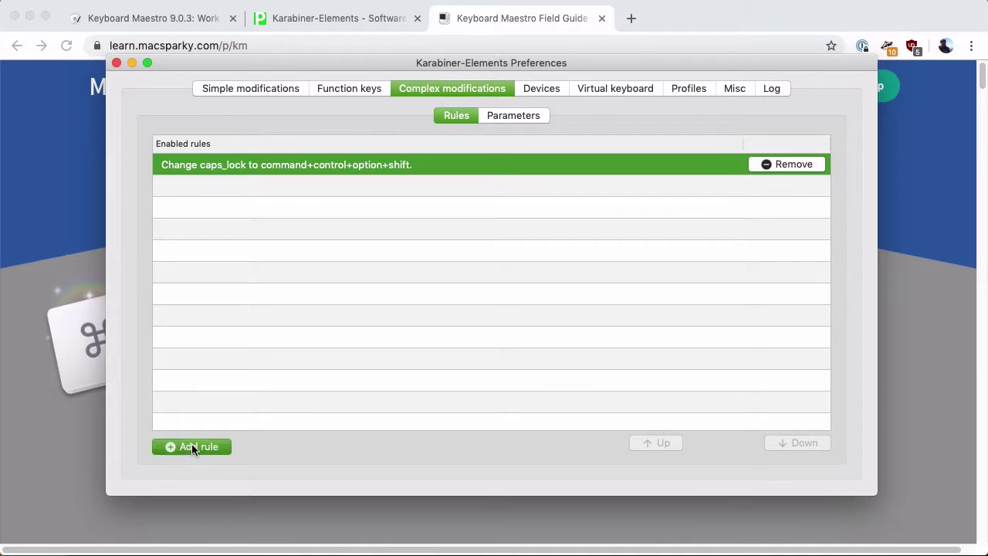
pyautogui.click(210, 146)
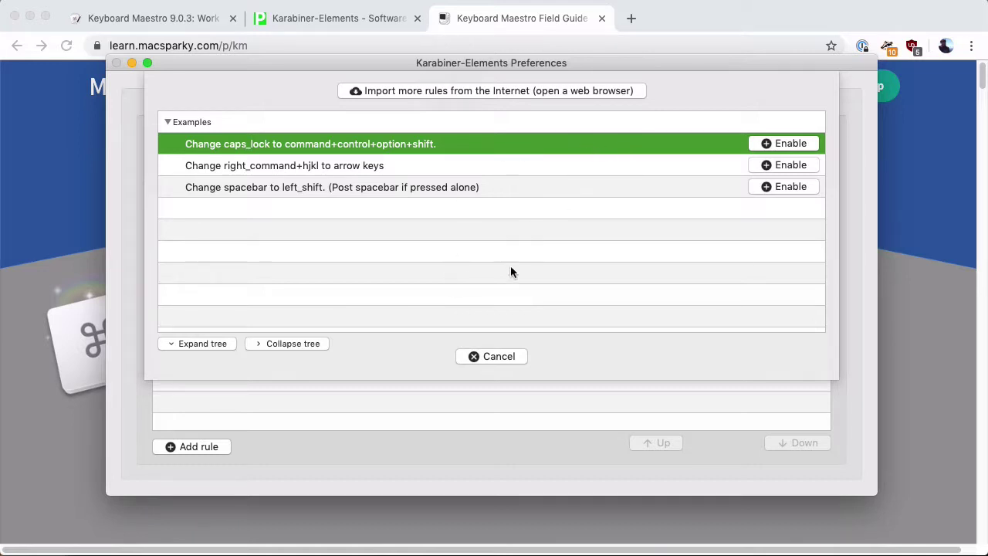
pyautogui.click(495, 357)
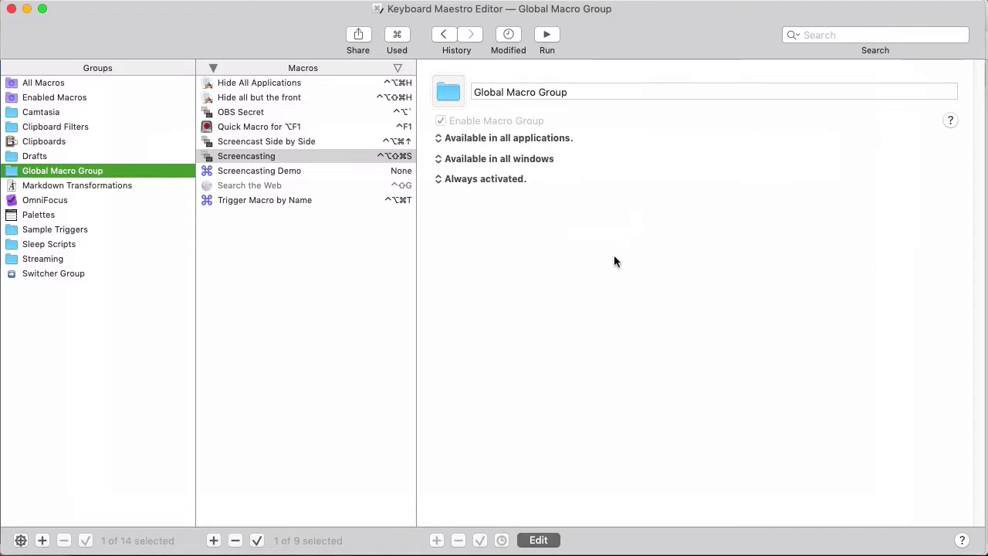
# - Review the Screencasting macro's hot key trigger and its full list of actions in the Keyboard Maestro Editor
pyautogui.click(300, 156)
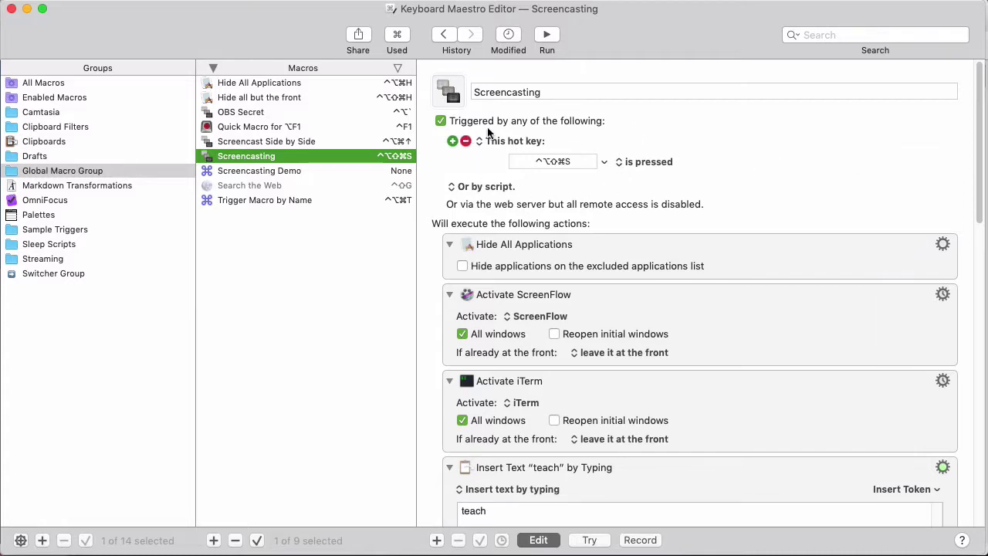
pyautogui.scroll(-3, 788, 231)
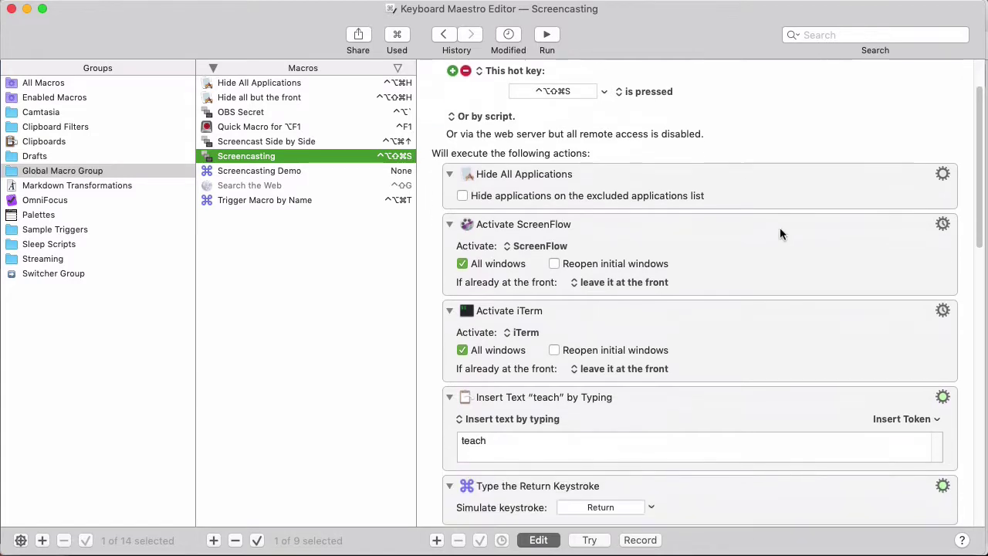
pyautogui.scroll(-2, 424, 262)
pyautogui.scroll(-10, 429, 276)
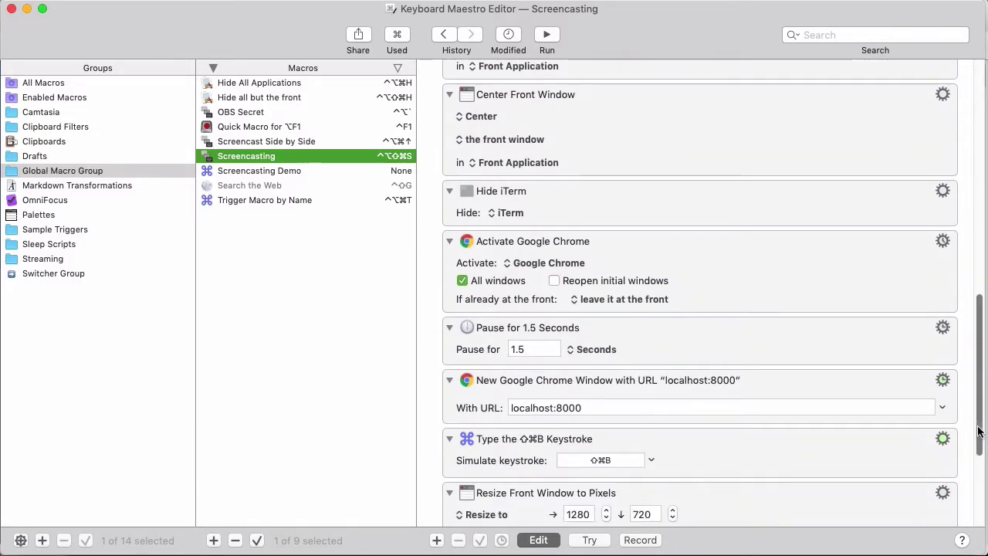
pyautogui.moveTo(981, 434); pyautogui.dragTo(980, 204)
pyautogui.scroll(-4, 780, 136)
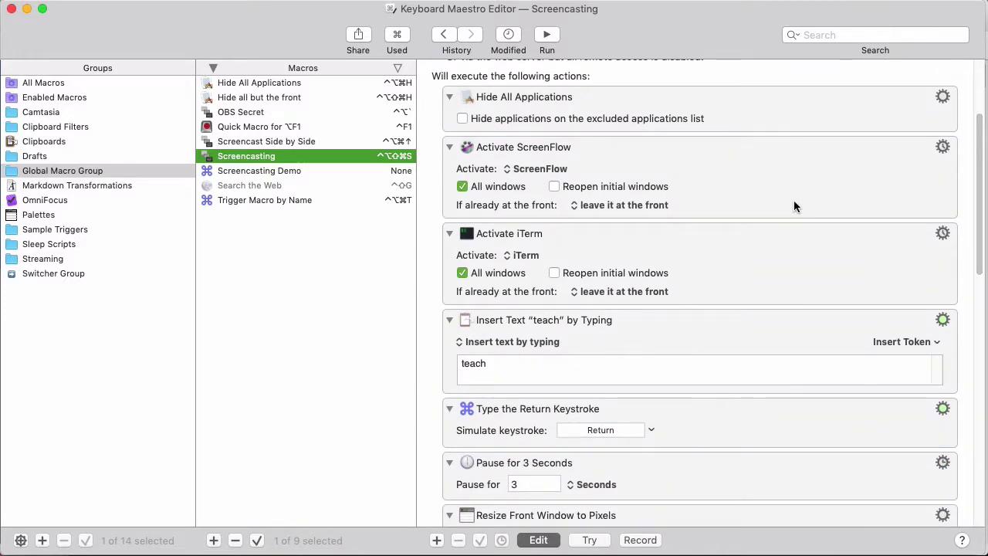
pyautogui.scroll(-5, 695, 263)
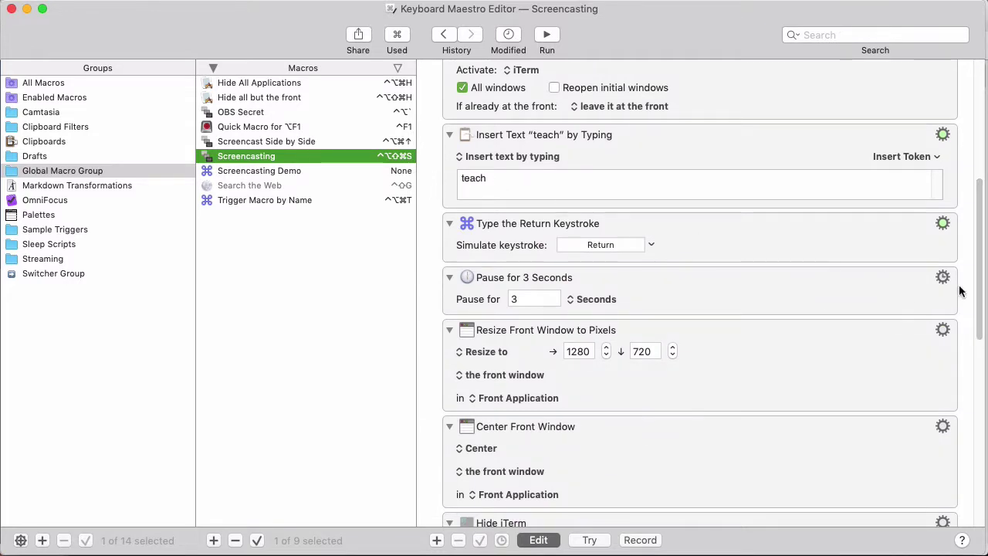
pyautogui.scroll(-5, 975, 280)
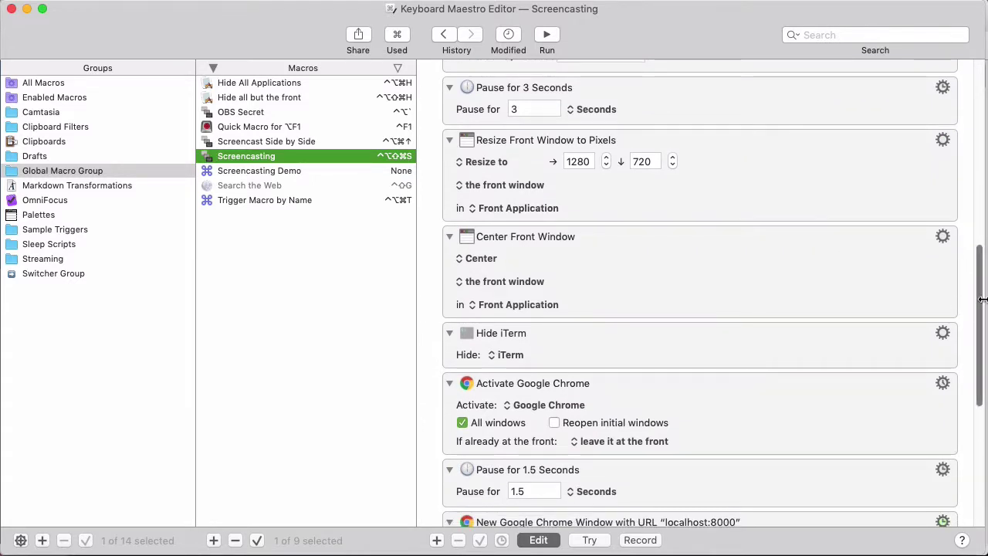
pyautogui.scroll(-6, 982, 299)
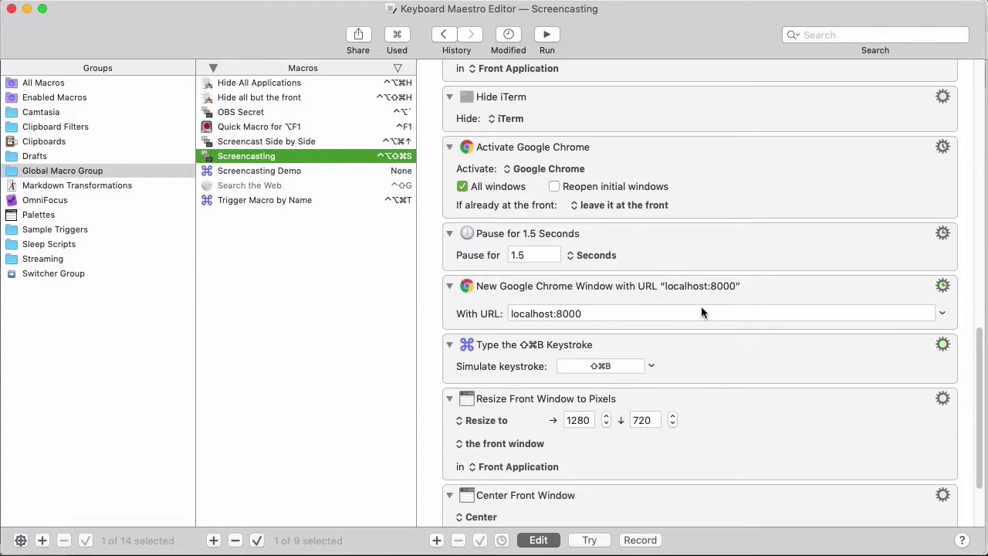
pyautogui.scroll(-3, 818, 363)
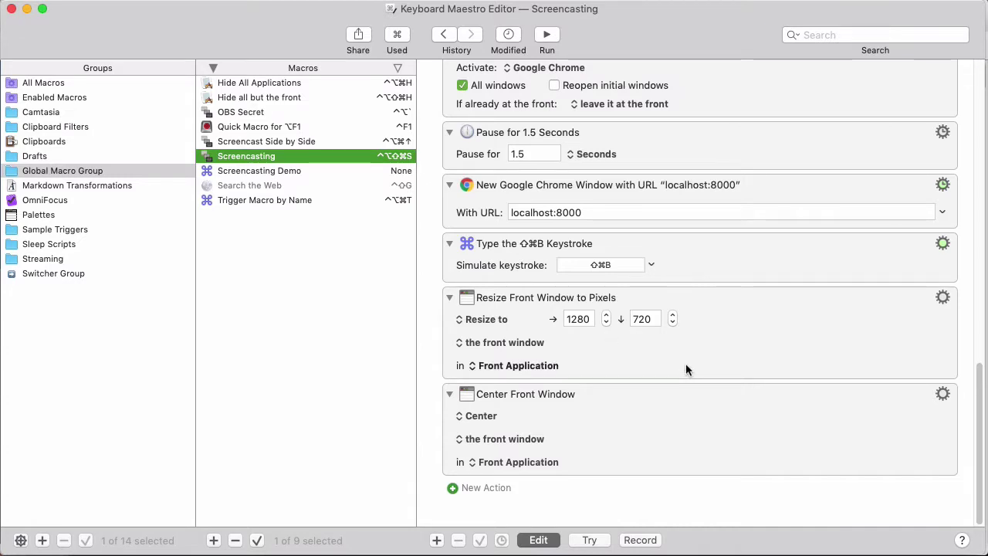
pyautogui.moveTo(979, 463); pyautogui.dragTo(973, 147)
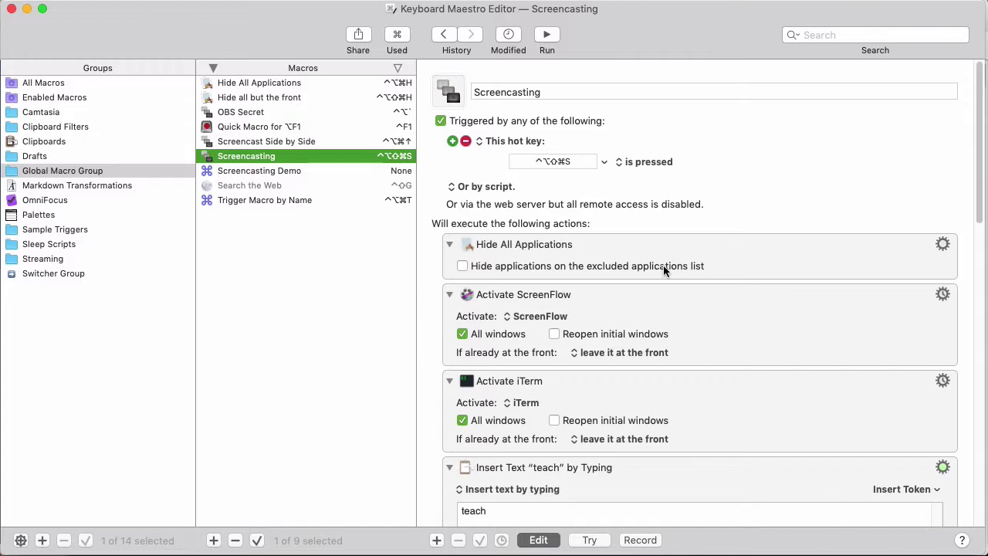
# - Create a new macro named "Screencast Demo" in the Global Macro Group
pyautogui.click(213, 540)
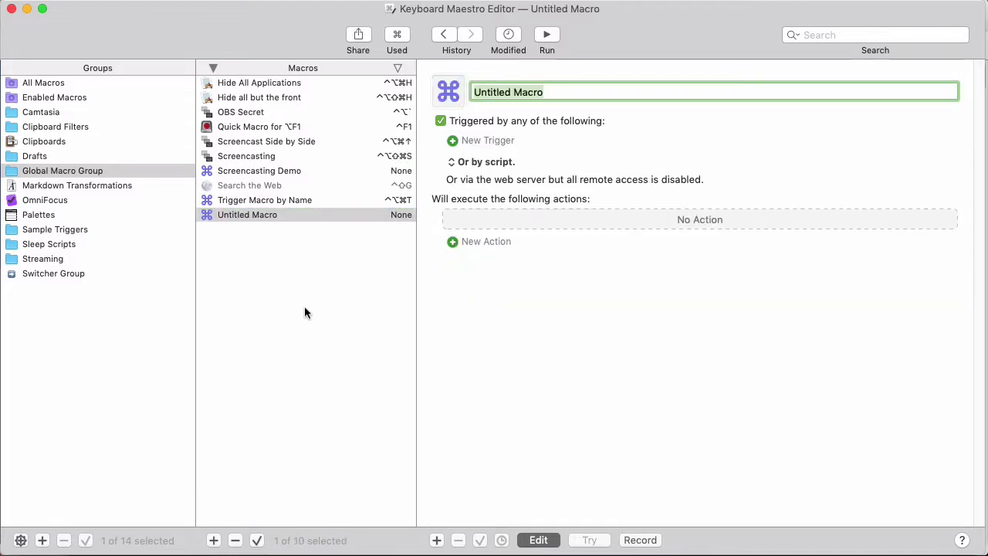
pyautogui.write('Screencast ')
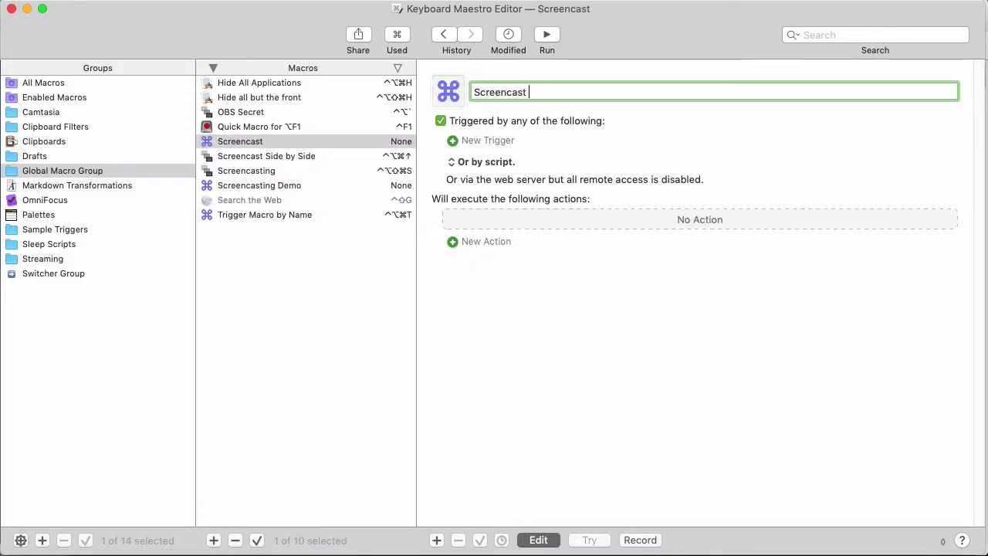
pyautogui.write('Demo')
pyautogui.press('Return')
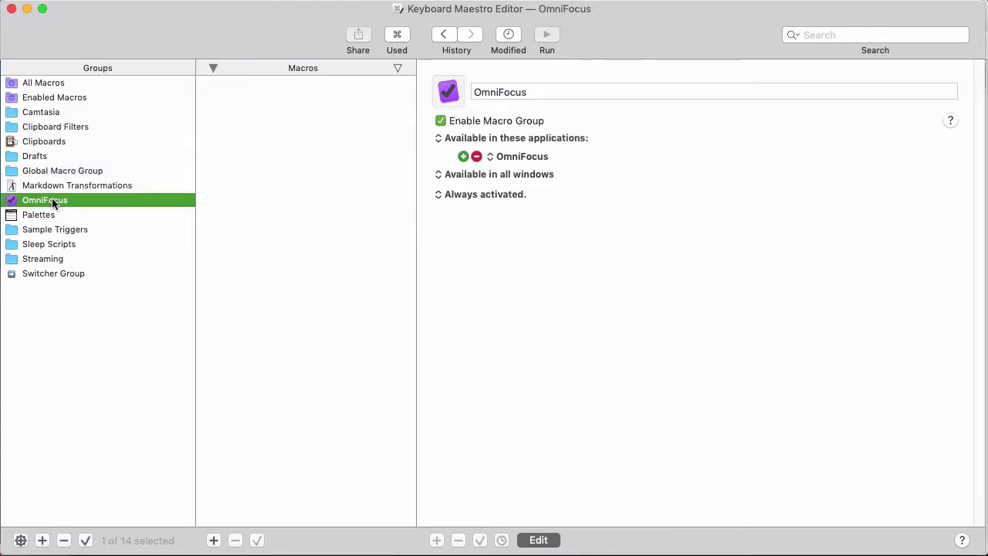
# - Check which applications the Camtasia macro group is available in and return to the Global Macro Group
pyautogui.click(28, 112)
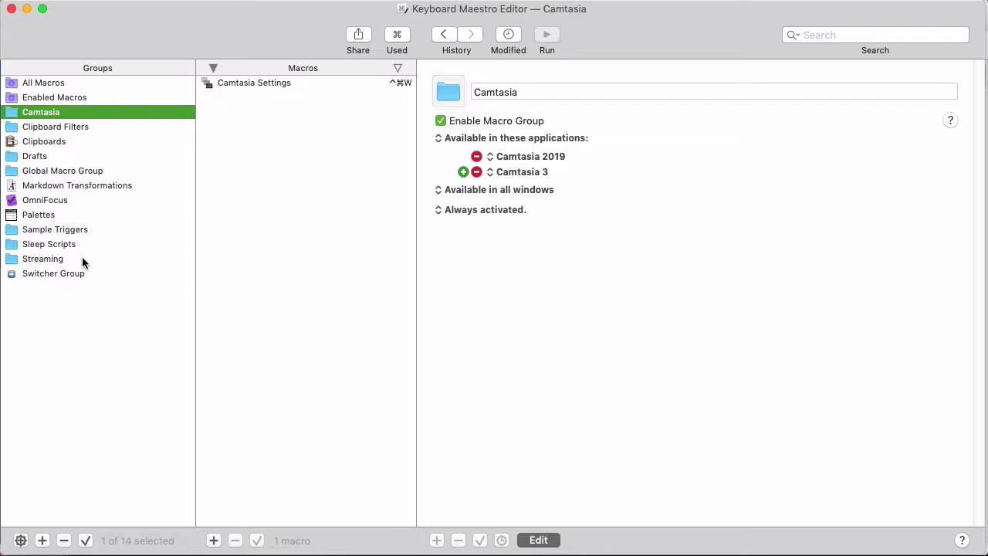
pyautogui.click(59, 174)
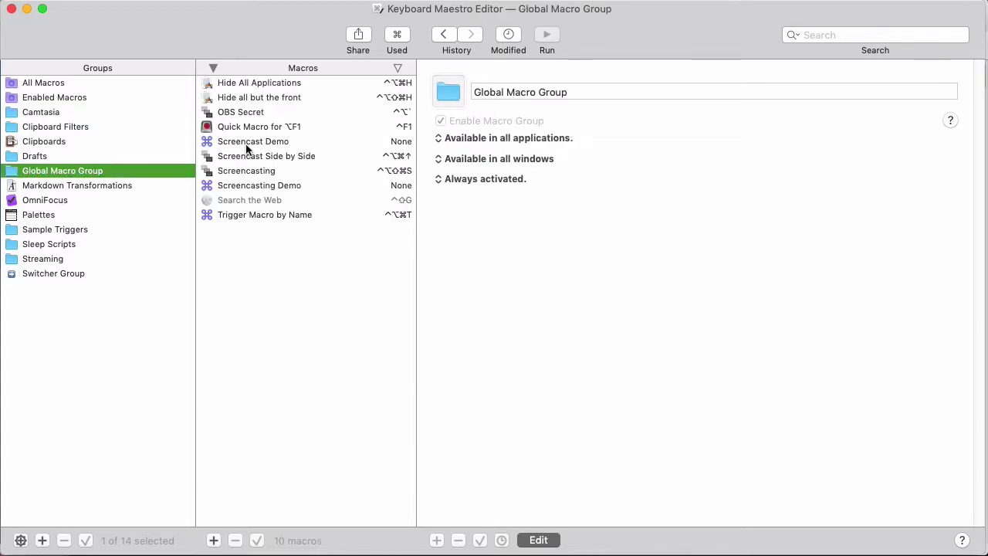
# - Add a hot key trigger to the Screencasting Demo macro and set it to Control+Option+Shift+Command+P
pyautogui.click(259, 187)
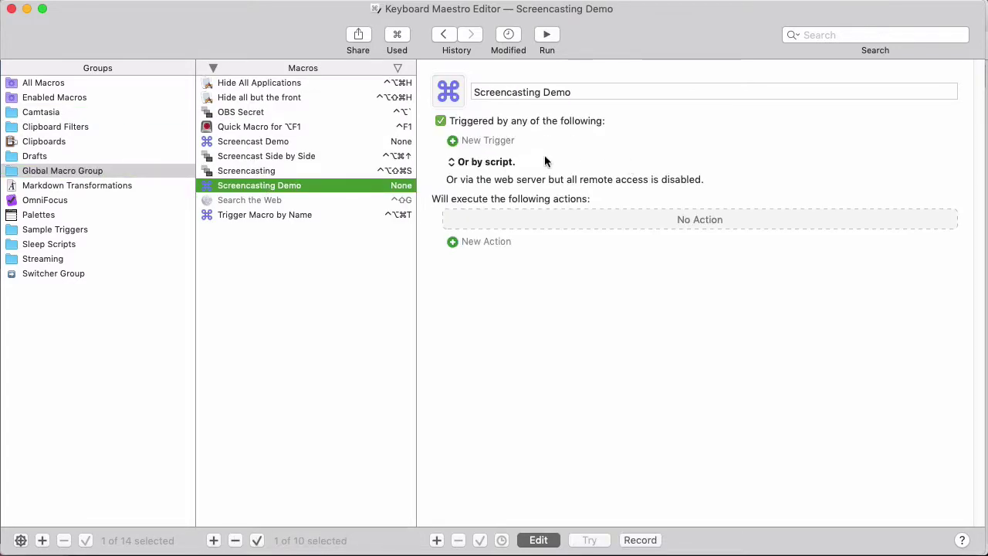
pyautogui.click(493, 140)
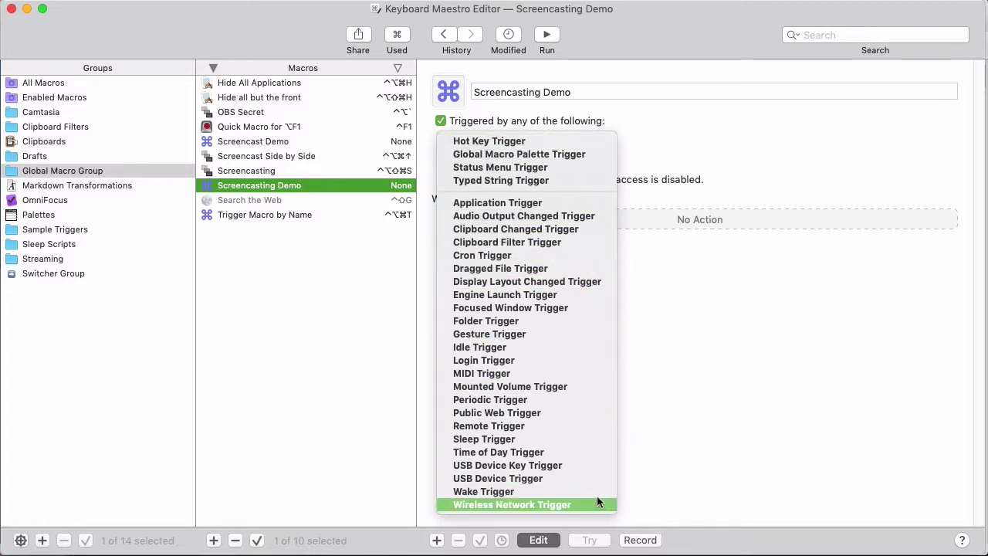
pyautogui.click(551, 142)
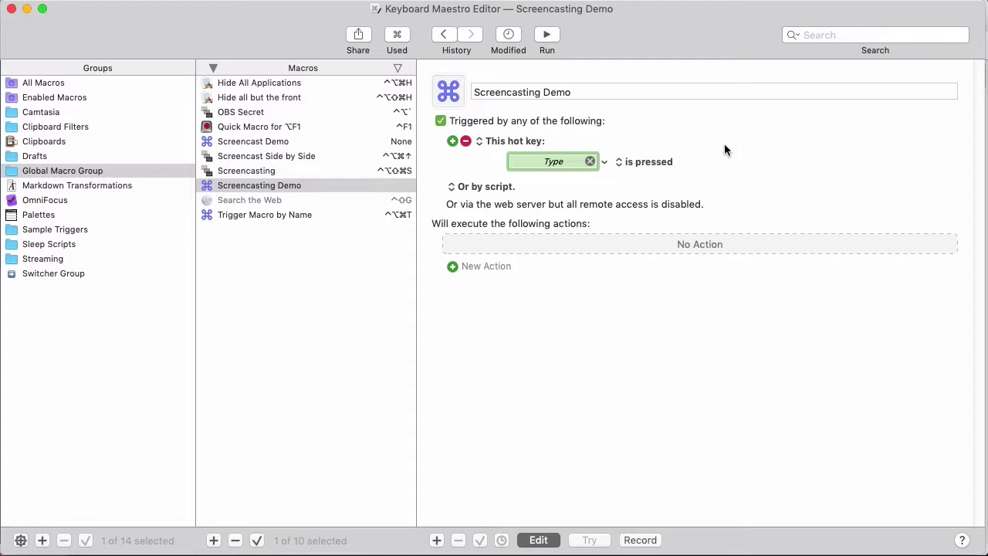
pyautogui.press('ctrl+alt+shift+super+p')
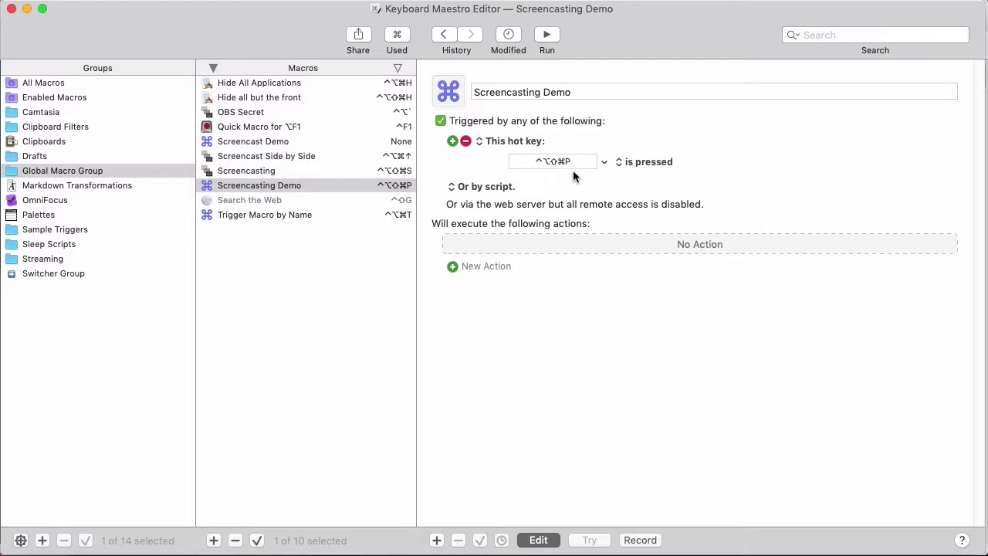
# - Add a Hide All Applications action to the Screencasting Demo macro, using the Screencasting macro as reference
pyautogui.click(384, 172)
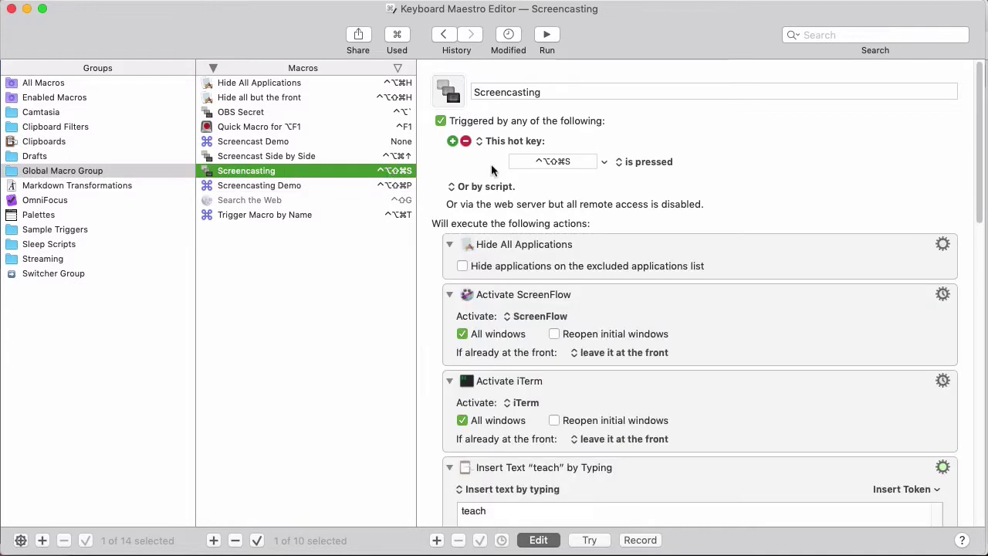
pyautogui.click(303, 185)
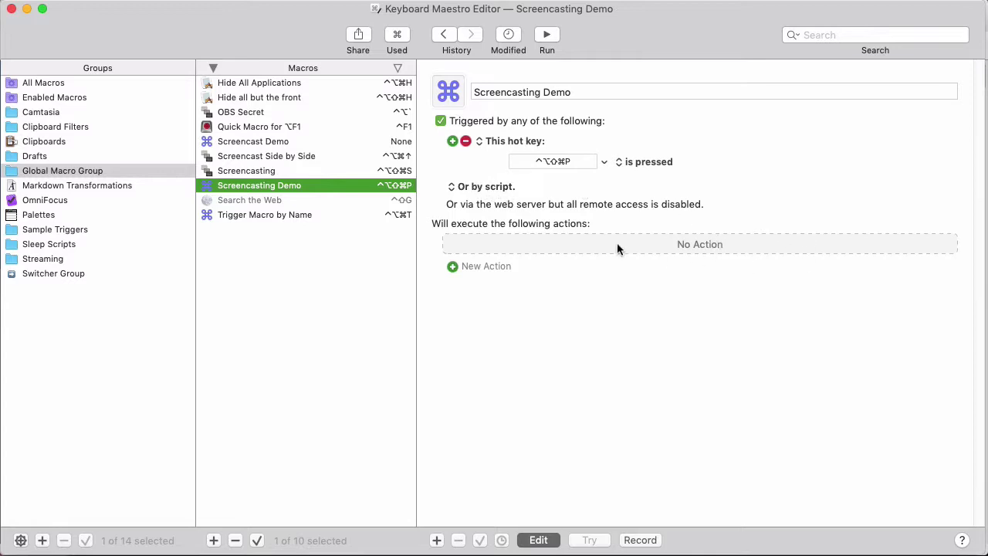
pyautogui.click(485, 265)
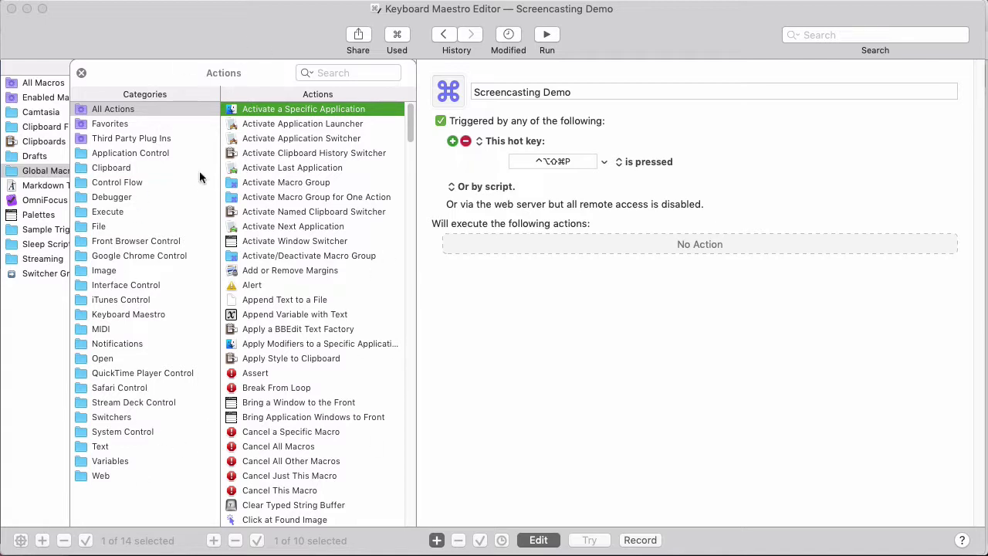
pyautogui.click(322, 70)
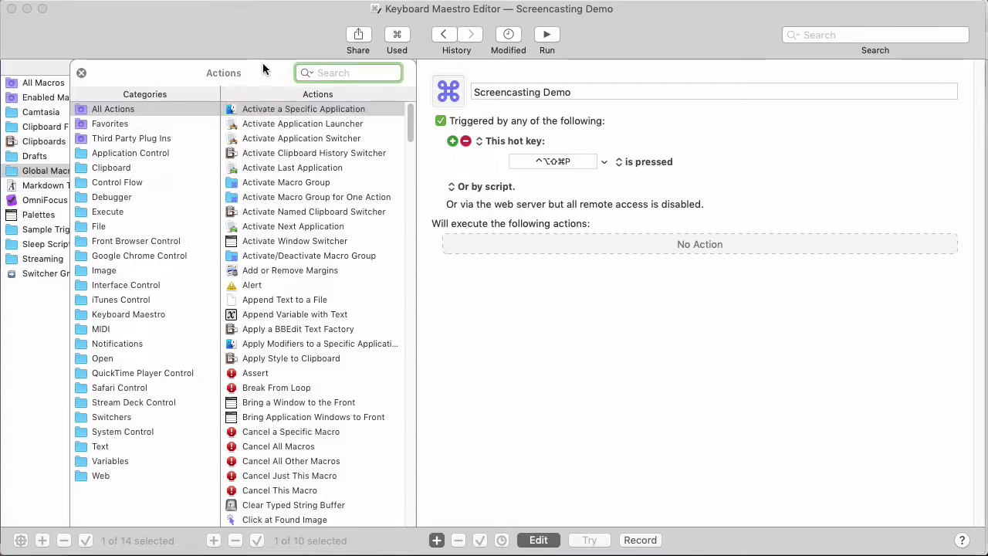
pyautogui.write('hide')
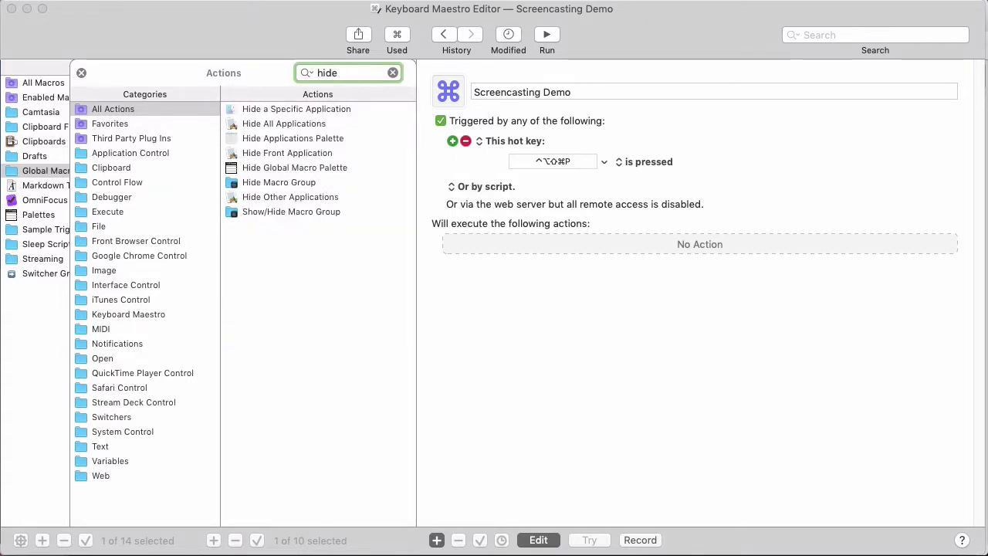
pyautogui.doubleClick(299, 122)
pyautogui.moveTo(299, 122); pyautogui.dragTo(565, 278)
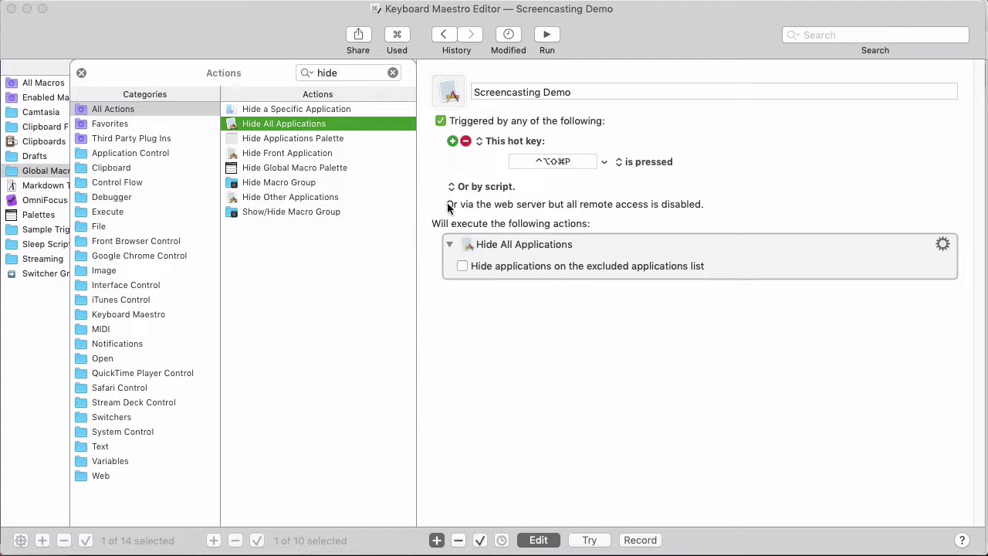
pyautogui.click(370, 72)
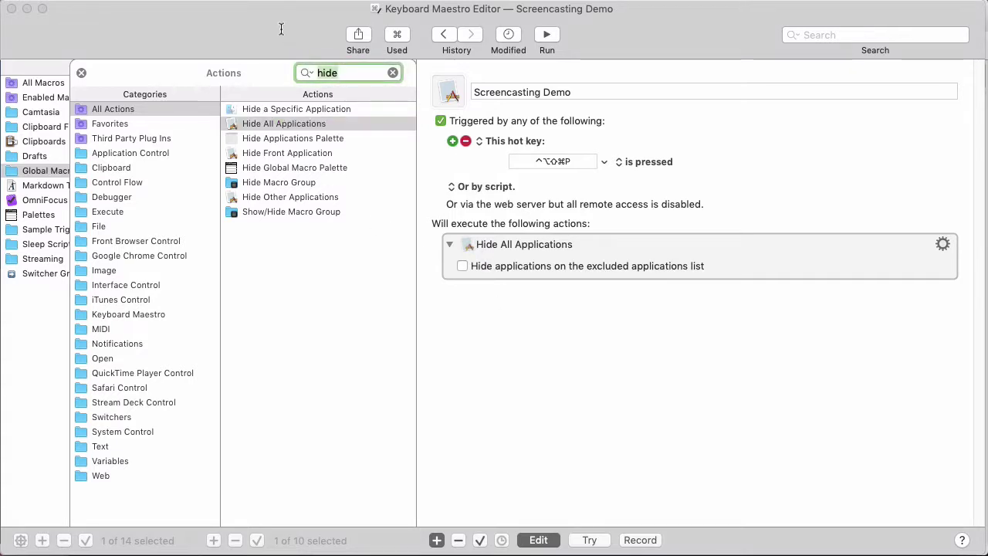
pyautogui.write('luaunc')
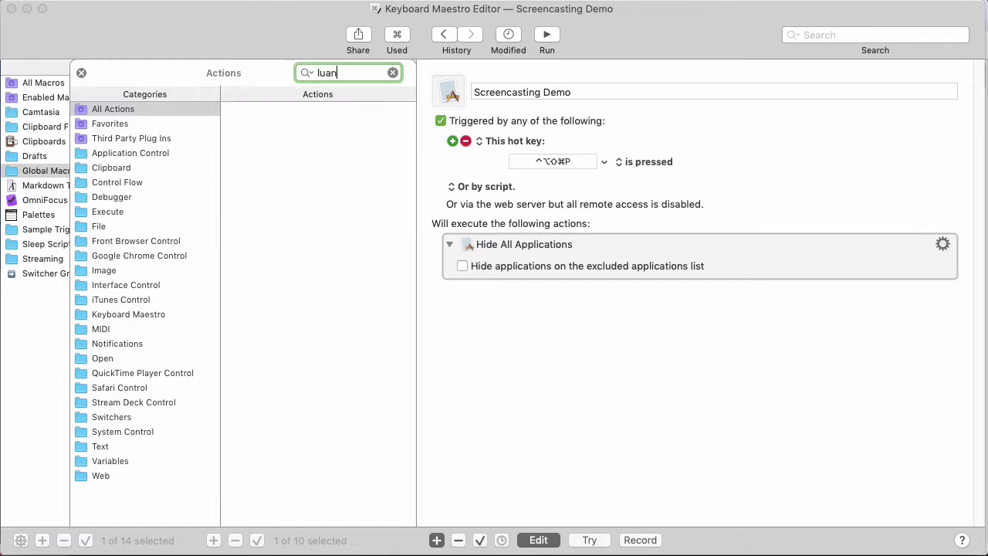
pyautogui.press('BackSpace')
pyautogui.press('BackSpace')
pyautogui.press('BackSpace')
pyautogui.press('BackSpace')
pyautogui.press('BackSpace')
pyautogui.write('aunch')
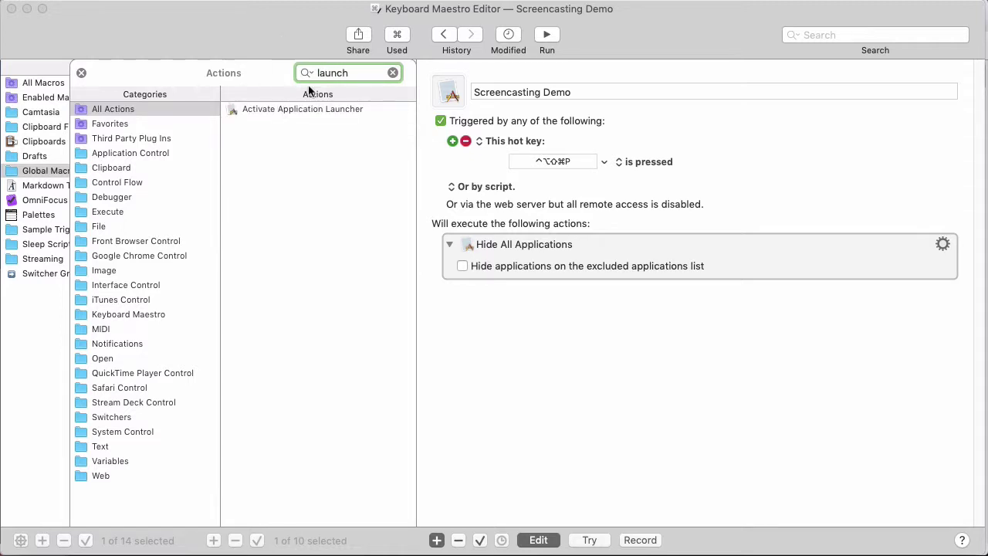
# - Add an Activate a Specific Application action below Hide All Applications and set it to ScreenFlow
pyautogui.moveTo(366, 71); pyautogui.dragTo(232, 62)
pyautogui.write('activate')
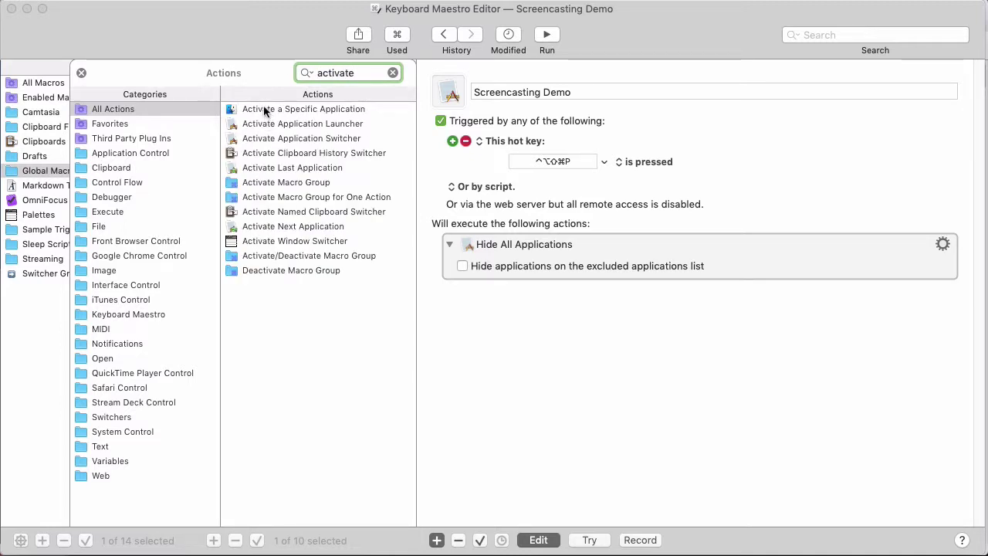
pyautogui.moveTo(259, 102); pyautogui.dragTo(623, 278)
pyautogui.click(525, 317)
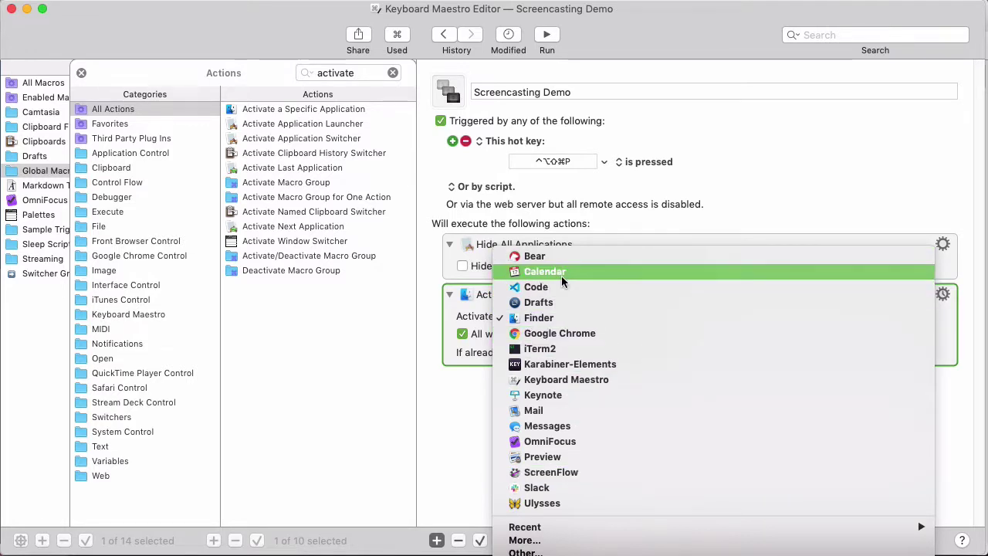
pyautogui.click(604, 472)
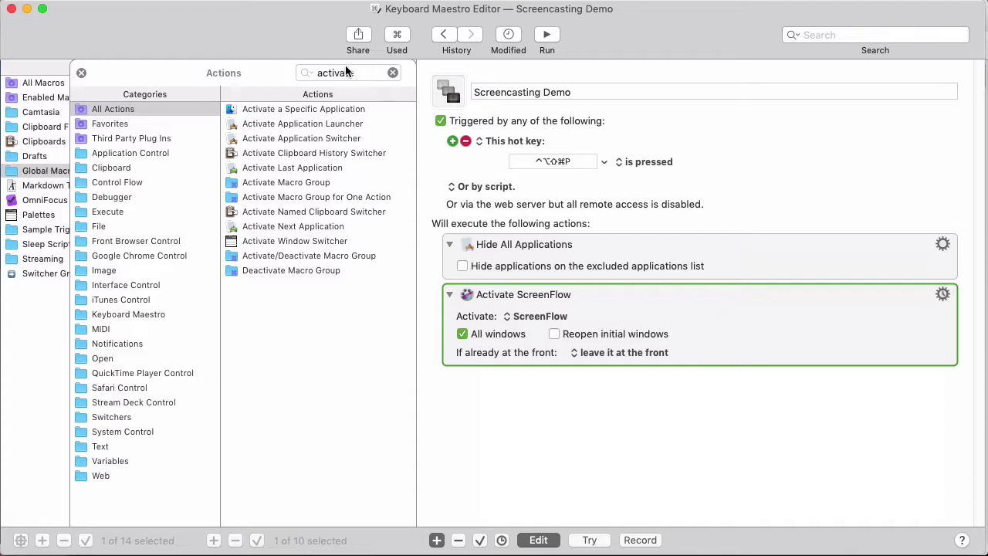
# - Add a second Activate a Specific Application action below the ScreenFlow one and set it to iTerm2
pyautogui.click(392, 73)
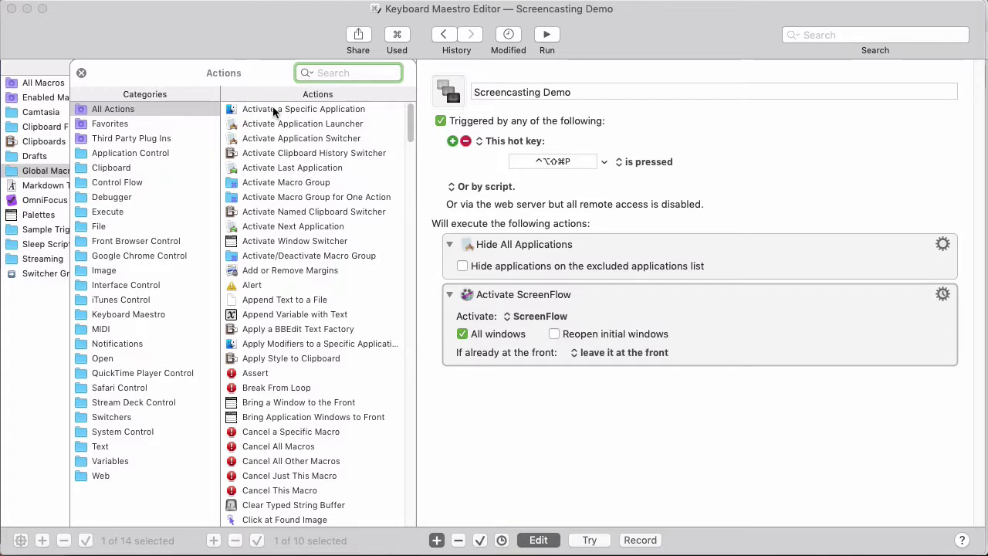
pyautogui.moveTo(274, 109); pyautogui.dragTo(543, 368)
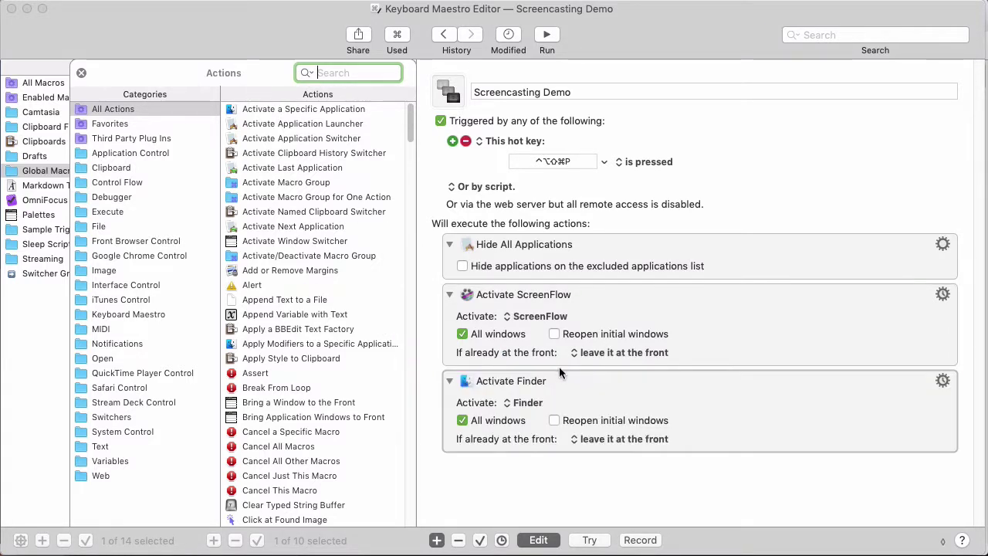
pyautogui.click(524, 402)
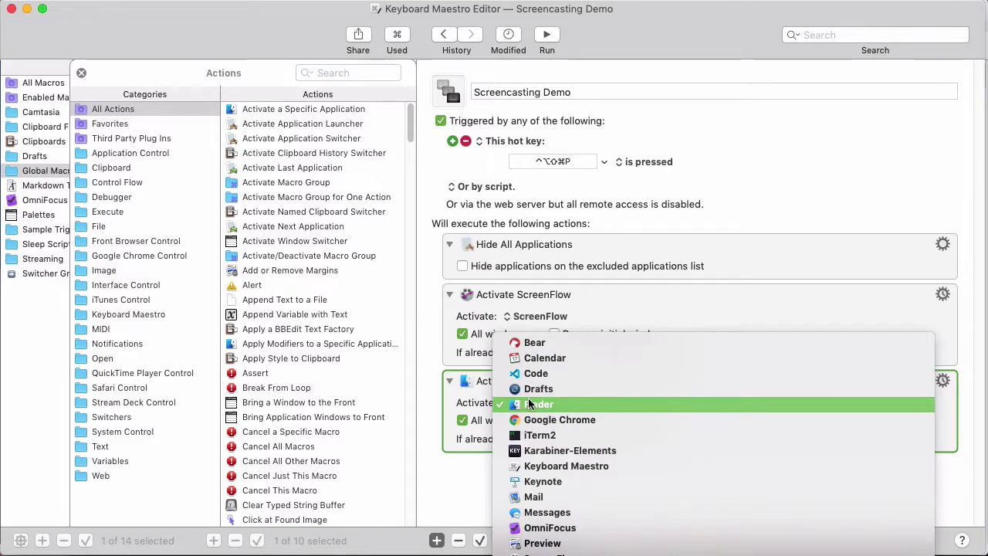
pyautogui.click(575, 436)
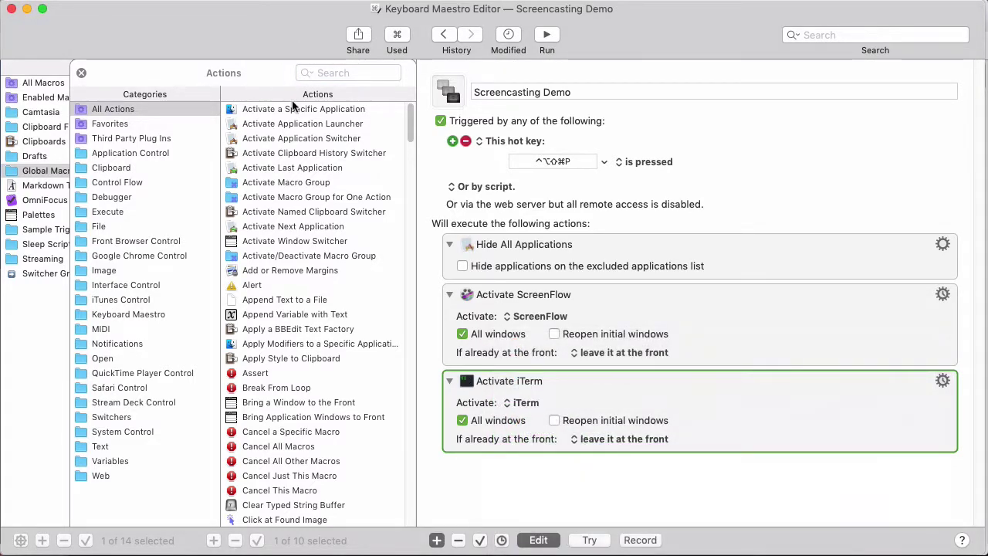
pyautogui.click(81, 74)
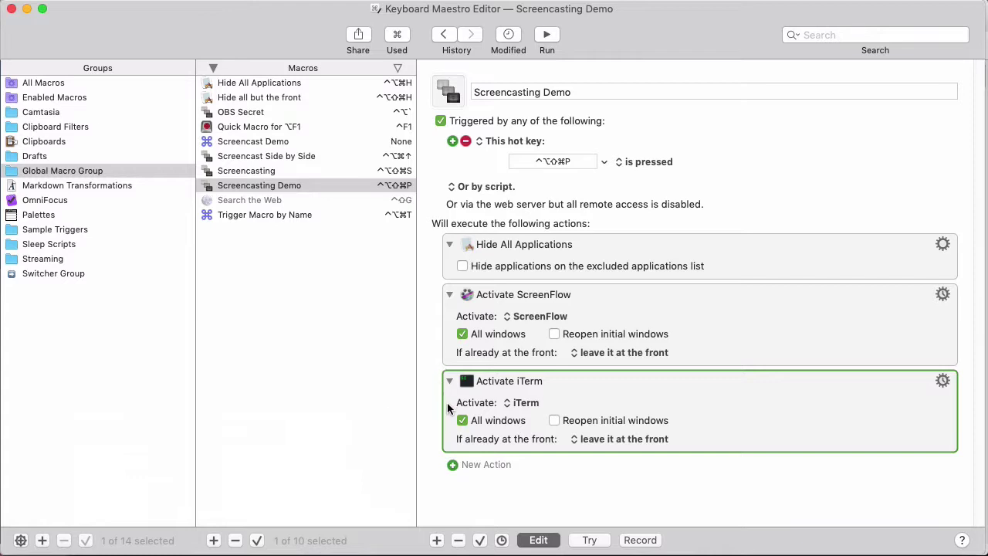
# - Following the Screencasting macro, add an Insert Text by Typing action with the text "teach" to the end of Screencasting Demo
pyautogui.click(274, 172)
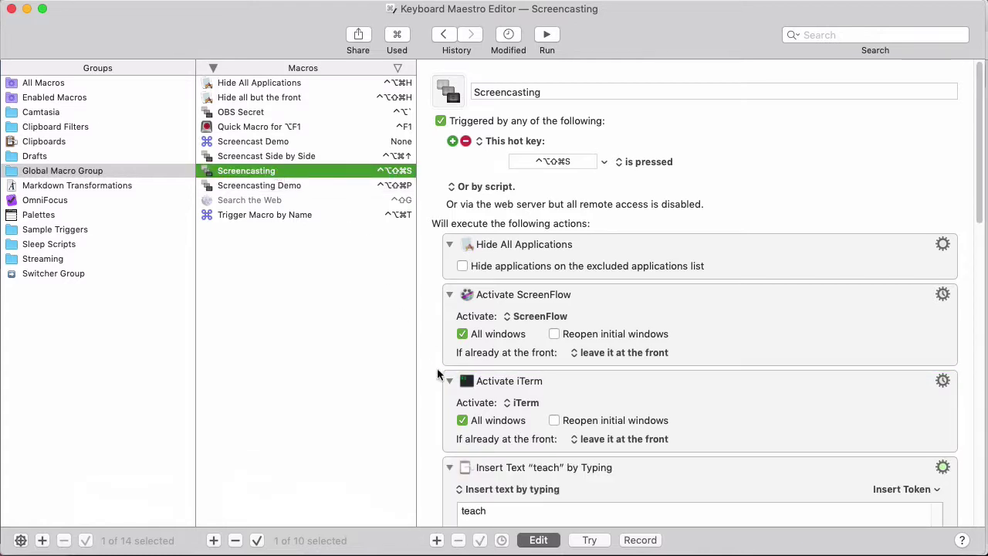
pyautogui.scroll(-5, 434, 363)
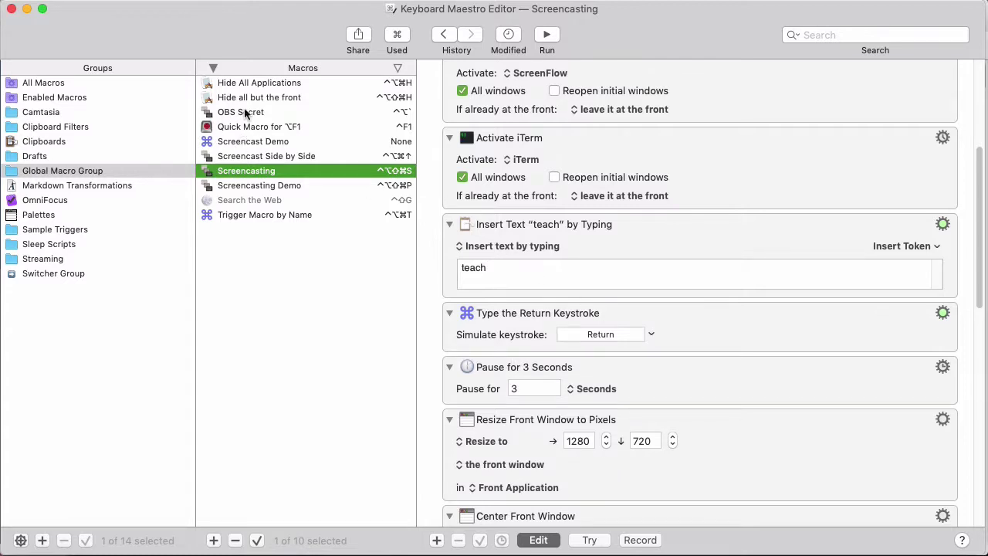
pyautogui.click(247, 188)
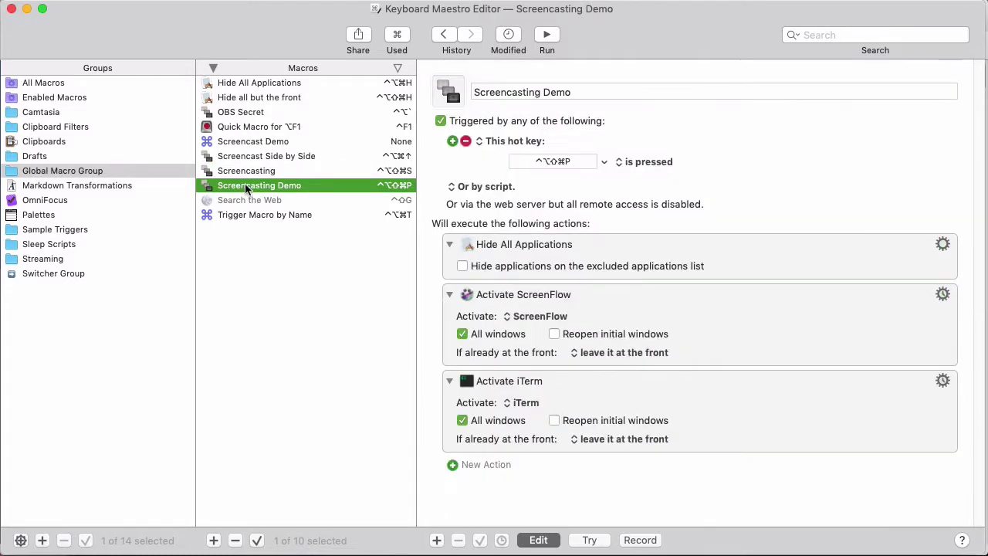
pyautogui.click(478, 457)
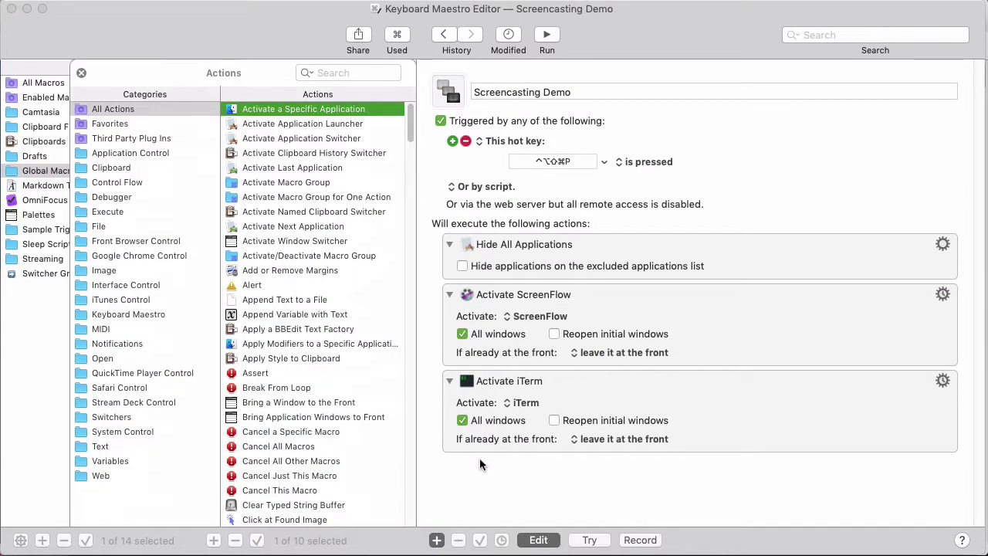
pyautogui.click(333, 72)
pyautogui.write('type')
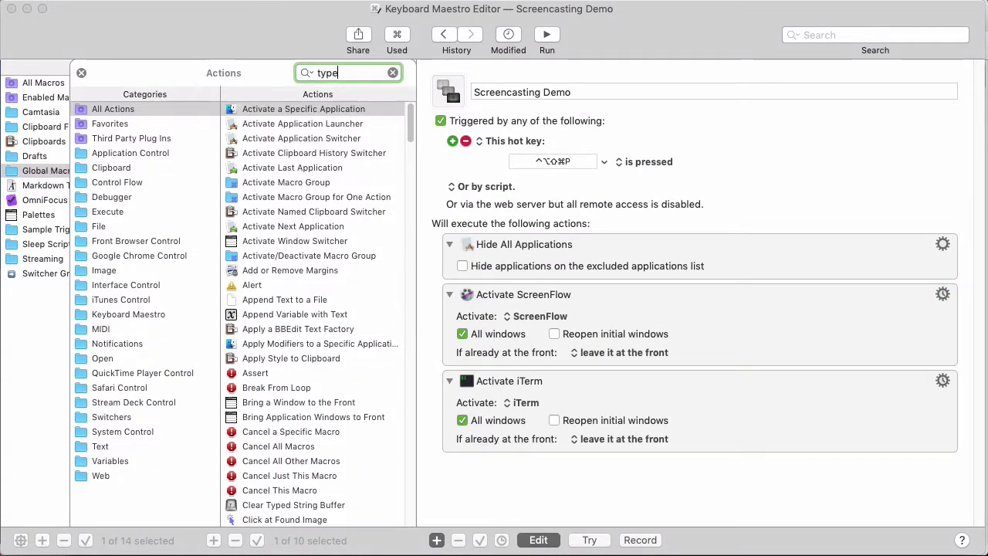
pyautogui.moveTo(286, 184); pyautogui.dragTo(553, 460)
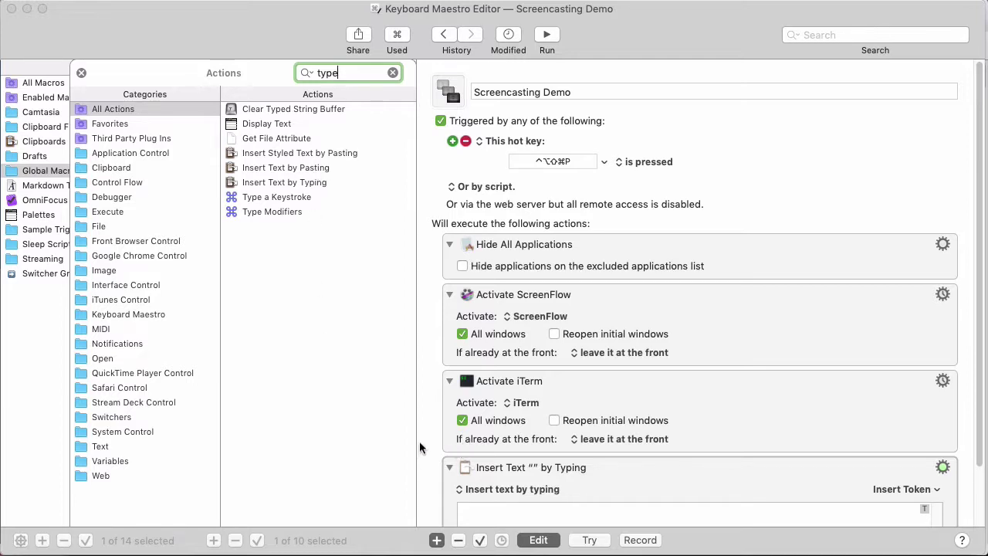
pyautogui.scroll(-2, 430, 443)
pyautogui.click(552, 441)
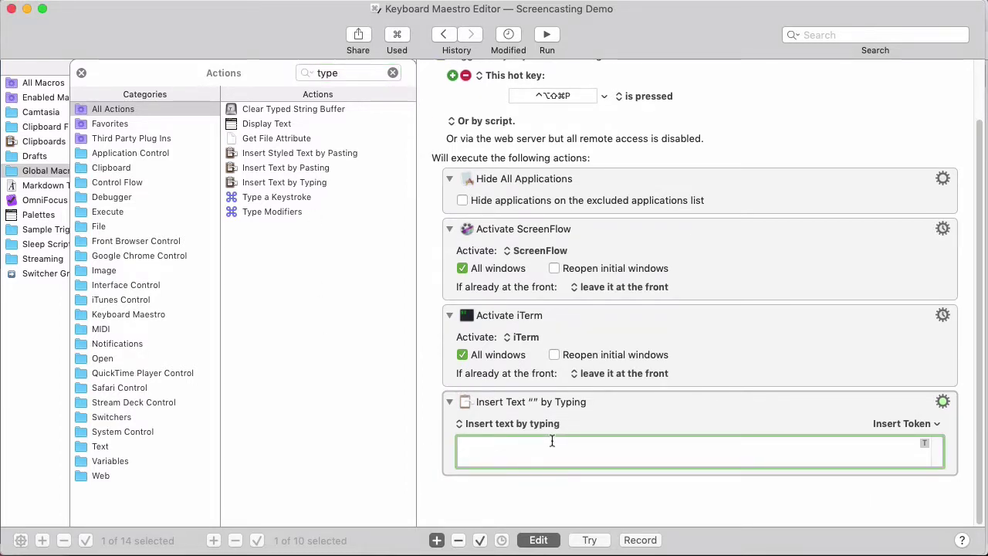
pyautogui.write('ta')
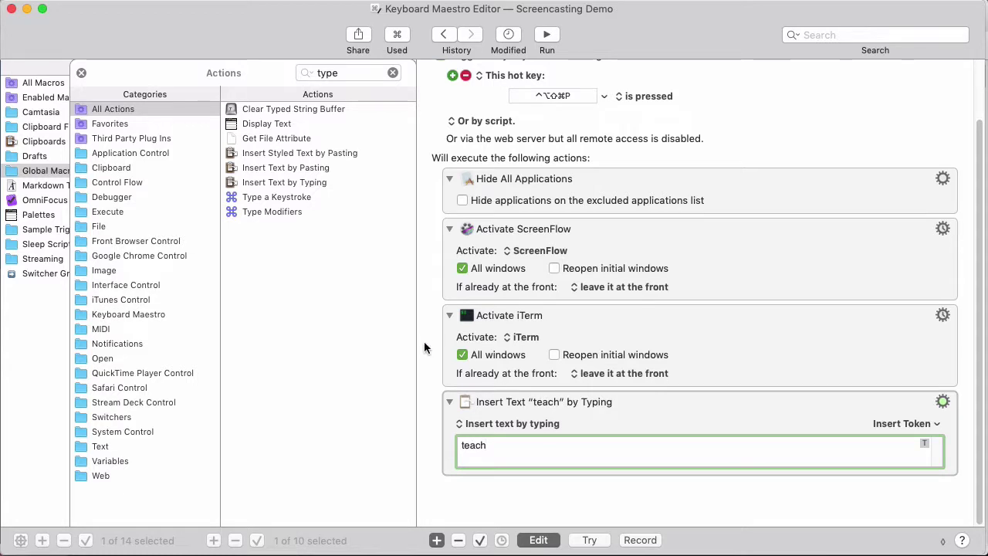
# - Append a Type a Keystroke action for Return and a Pause action of 3 seconds after the "teach" text action
pyautogui.moveTo(281, 193); pyautogui.dragTo(486, 467)
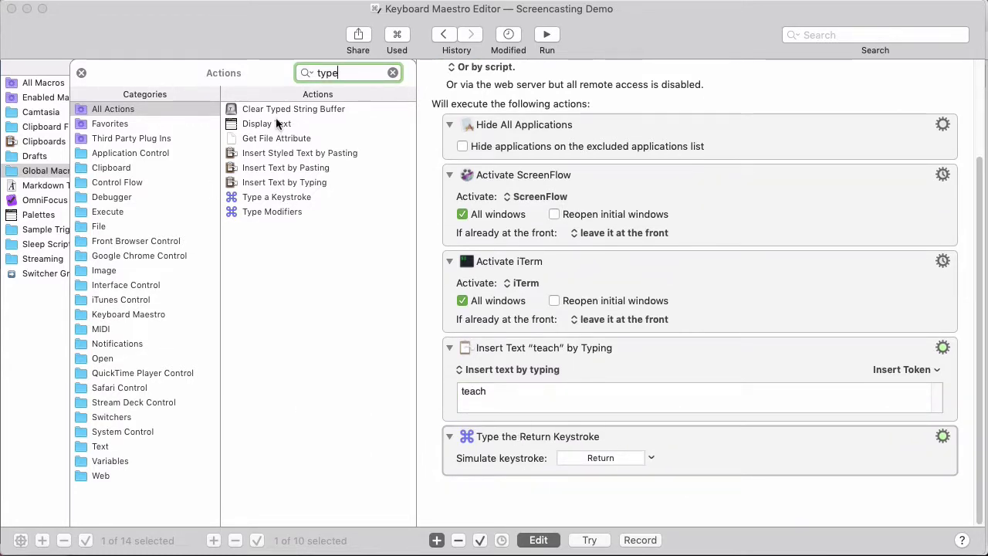
pyautogui.moveTo(341, 73); pyautogui.dragTo(291, 71)
pyautogui.write('pause')
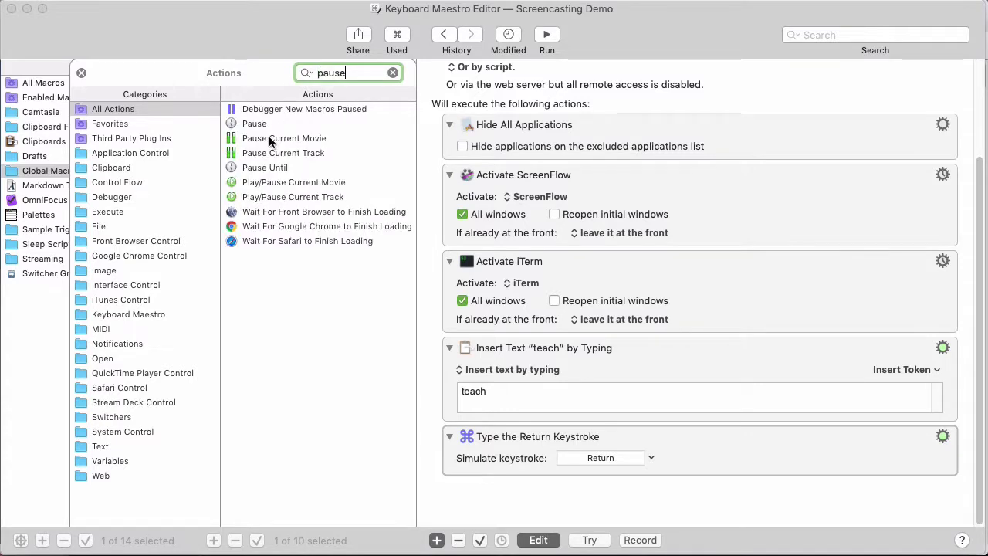
pyautogui.moveTo(258, 126); pyautogui.dragTo(459, 475)
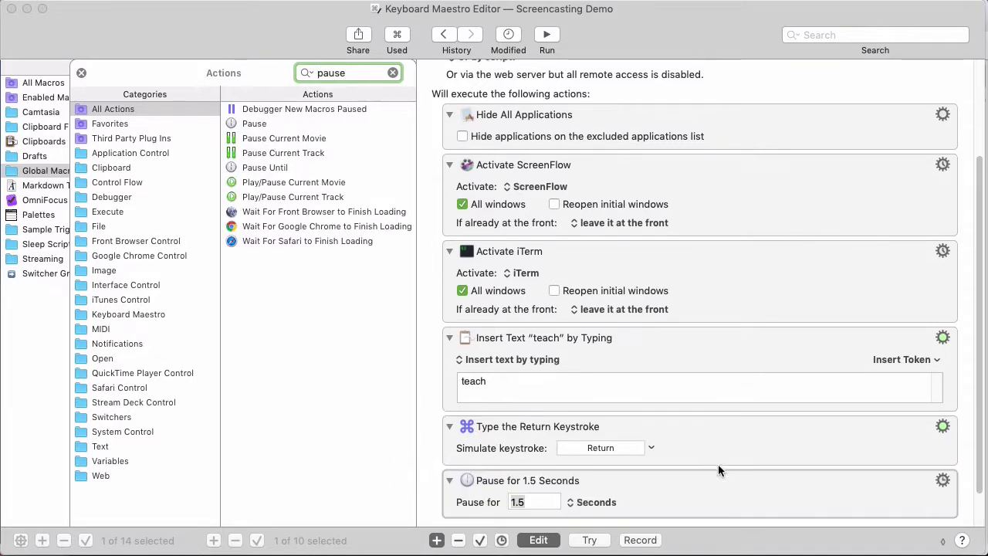
pyautogui.write('3')
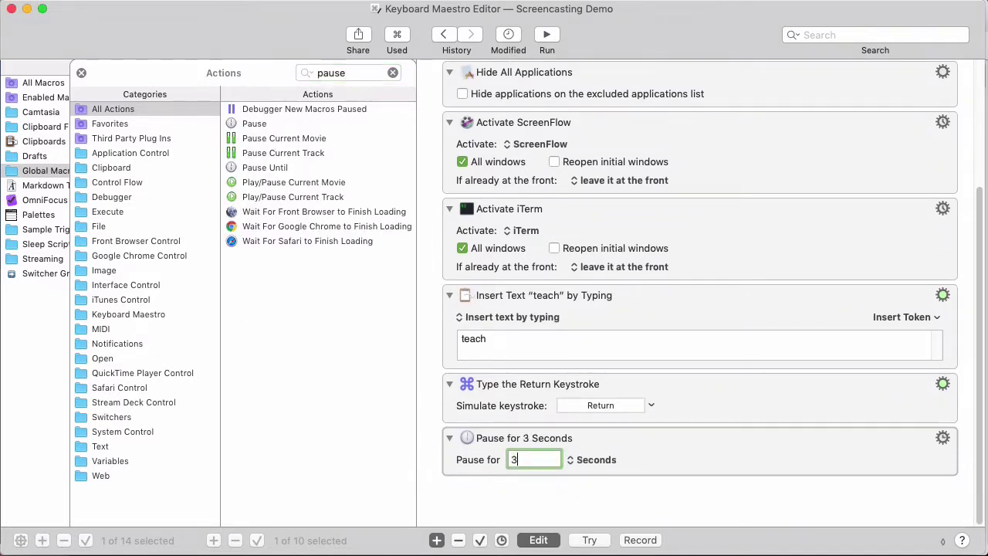
pyautogui.click(635, 473)
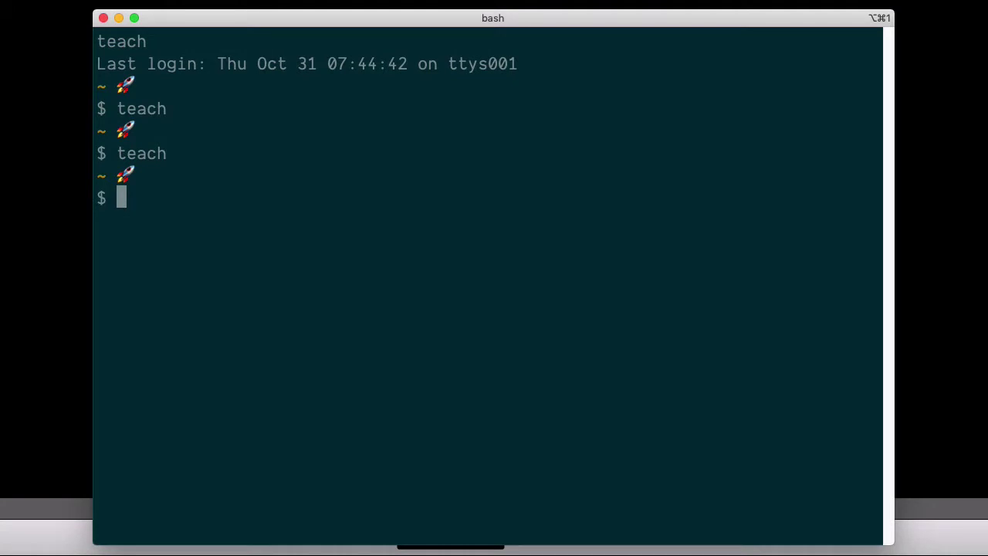
# - Move the iTerm window down, return to the Keyboard Maestro Editor and review the Screencasting Demo macro's trigger and actions
pyautogui.moveTo(392, 24); pyautogui.dragTo(392, 97)
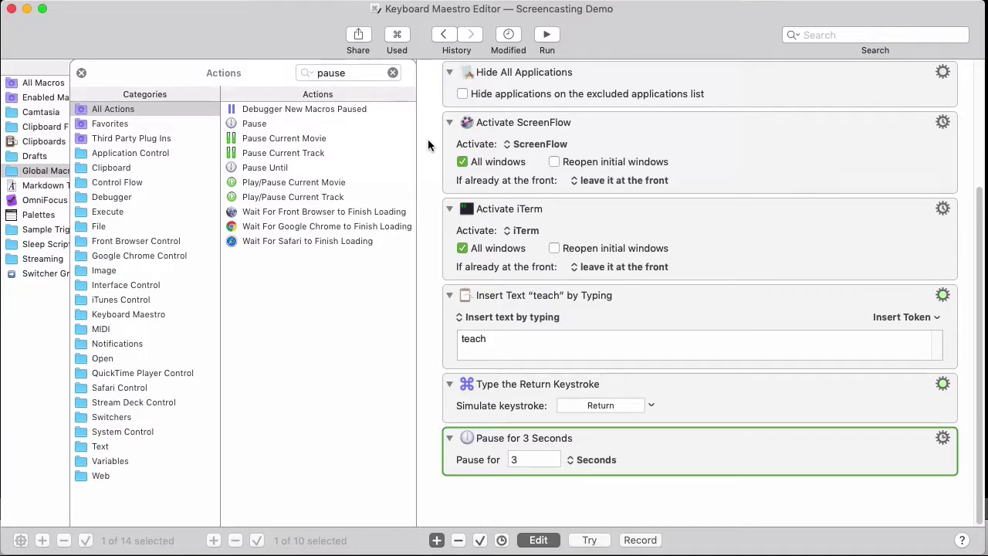
pyautogui.scroll(1, 442, 257)
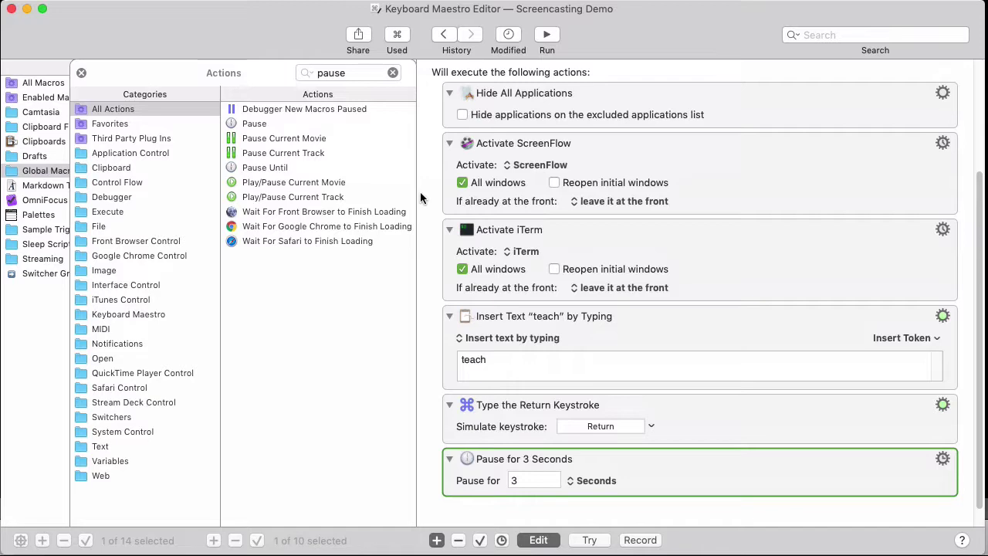
pyautogui.scroll(6, 421, 197)
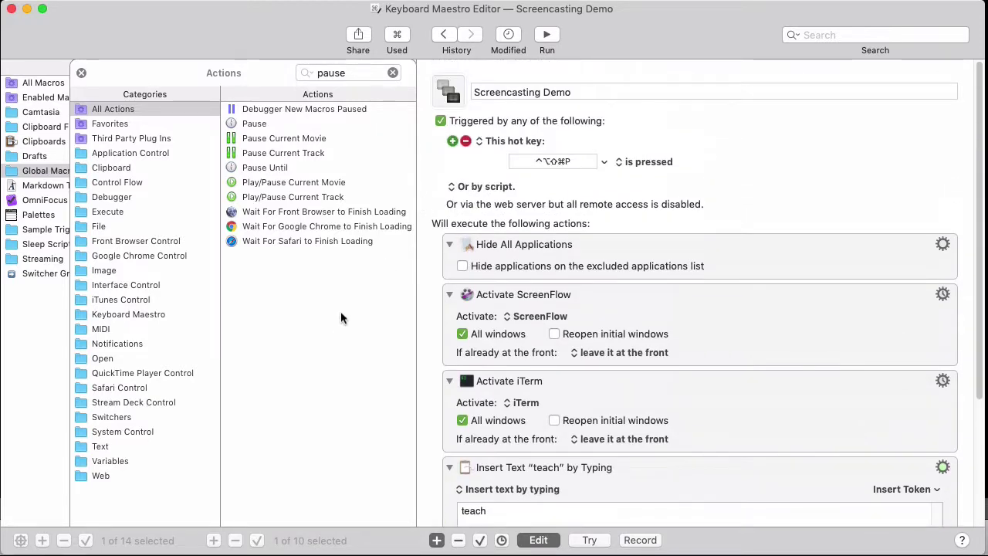
pyautogui.click(82, 73)
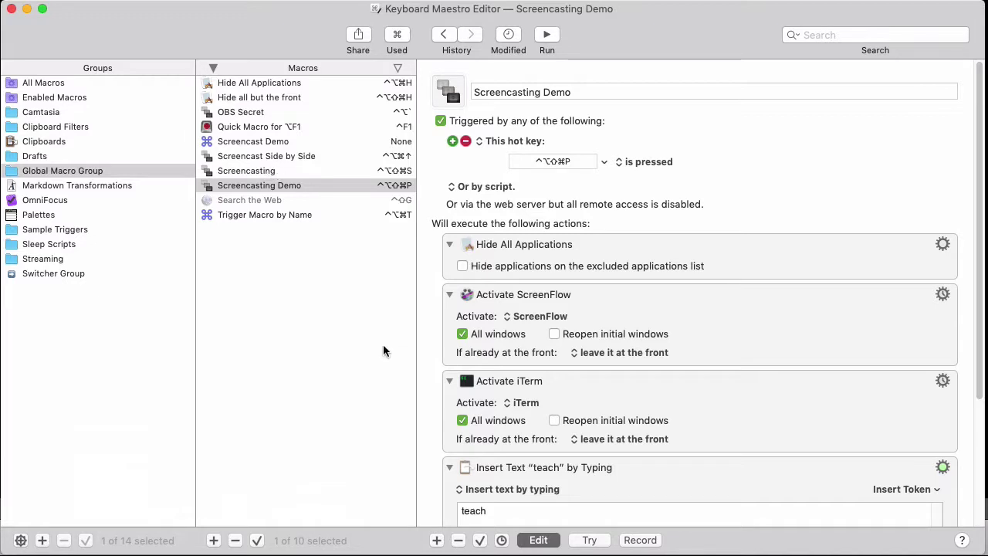
pyautogui.scroll(-5, 559, 376)
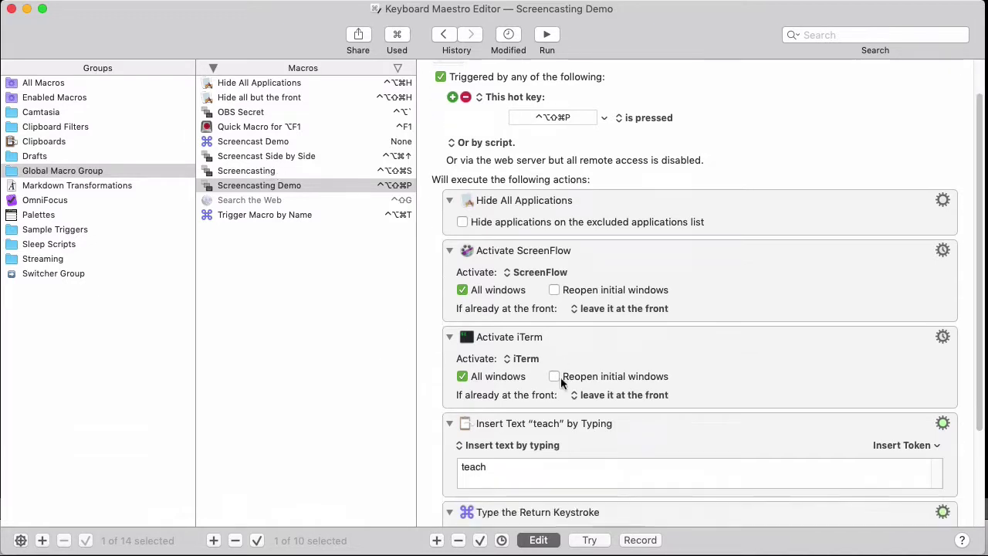
pyautogui.scroll(5, 489, 373)
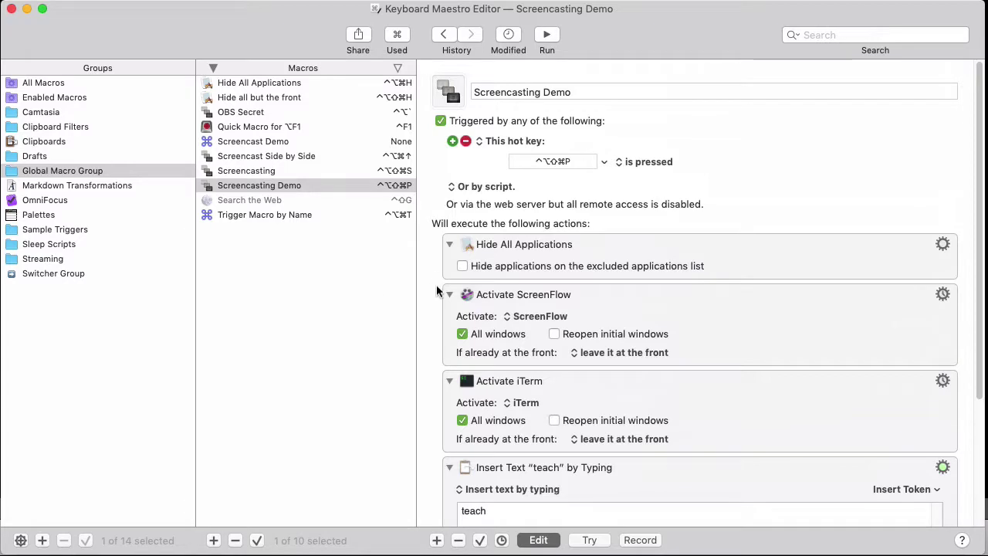
pyautogui.scroll(-5, 473, 359)
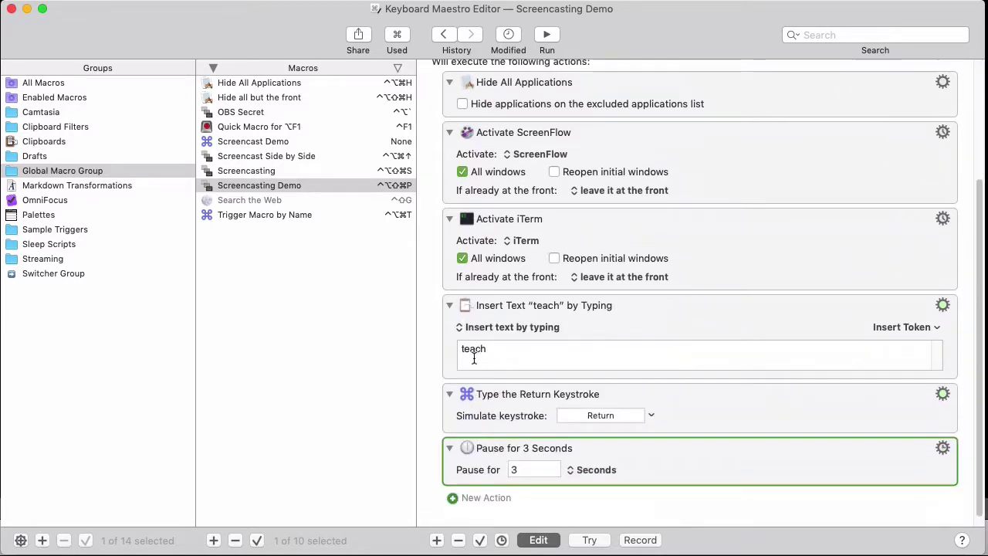